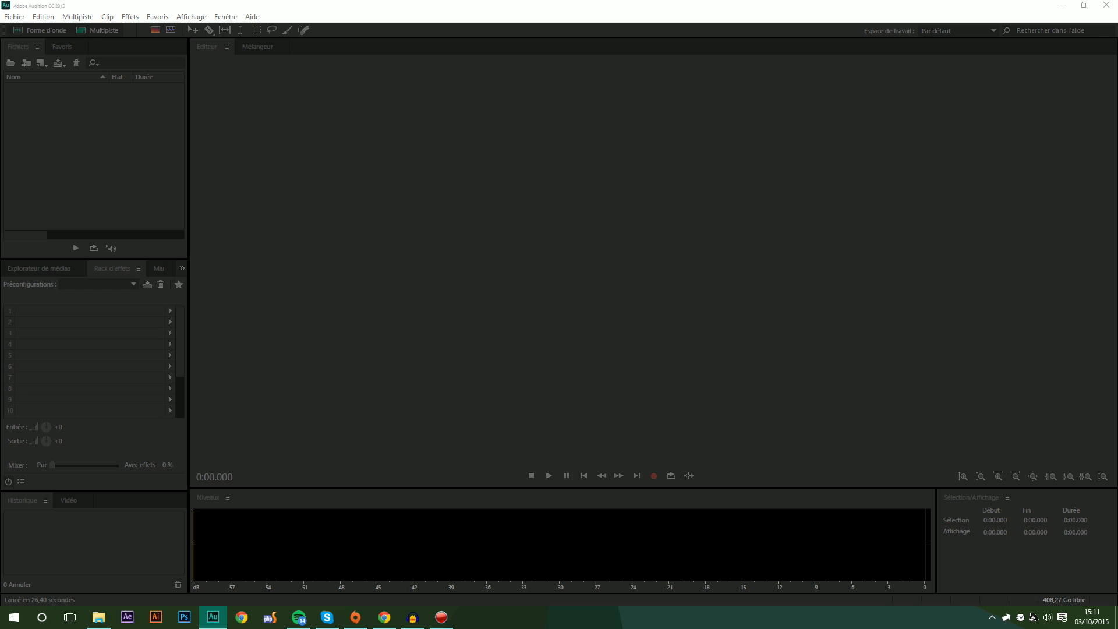
- In the preferences' audio channel mapping, assign the default stereo input's file channel 1 to Microphone (USB Microphone) 1
key("ctrl+k")
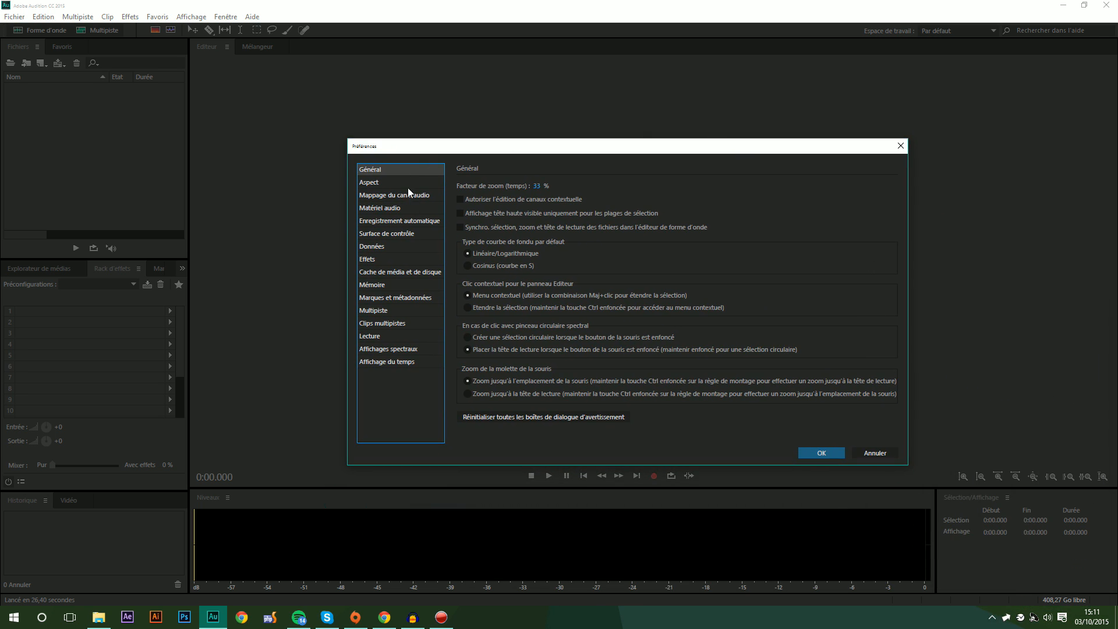
left_click(407, 182)
left_click(409, 197)
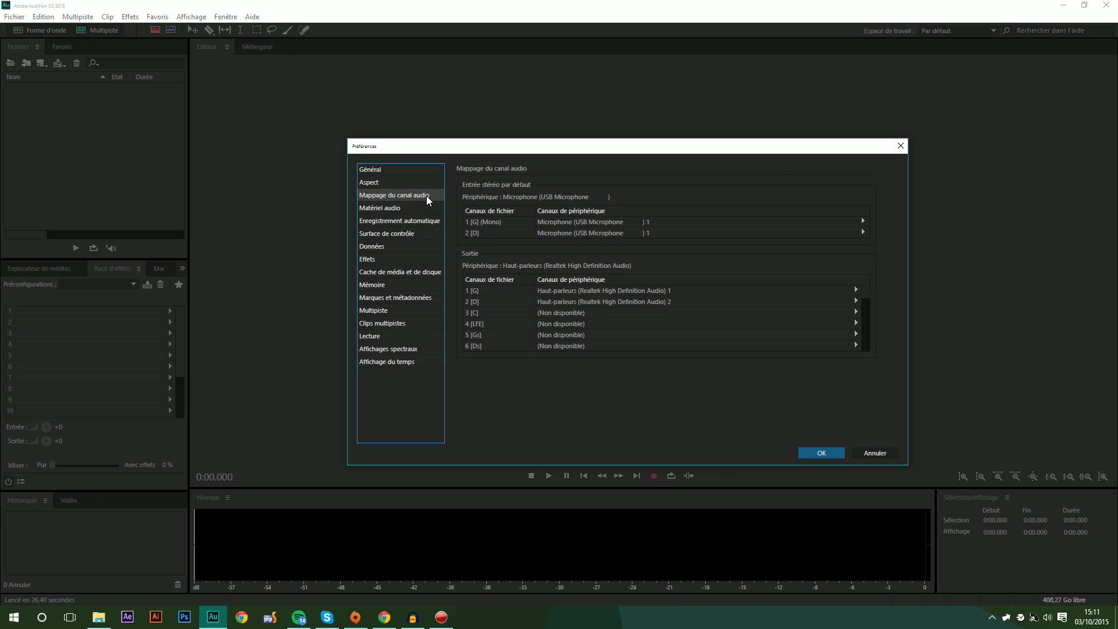
left_click(864, 220)
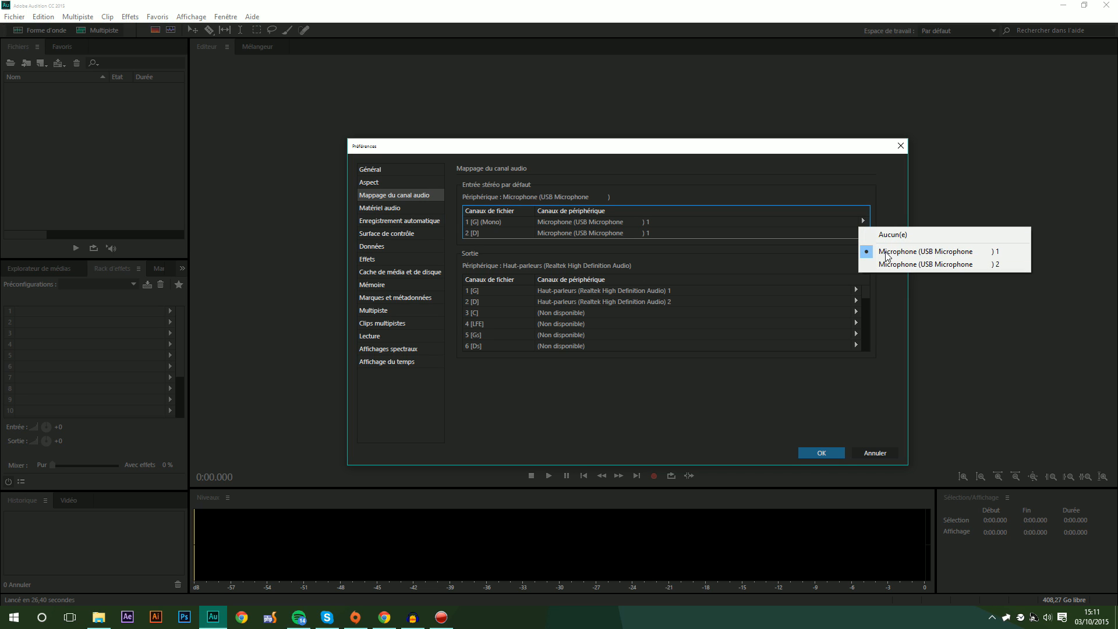
left_click(1007, 249)
- Open the system sound settings from the audio hardware preferences and look through the playback devices
left_click(395, 208)
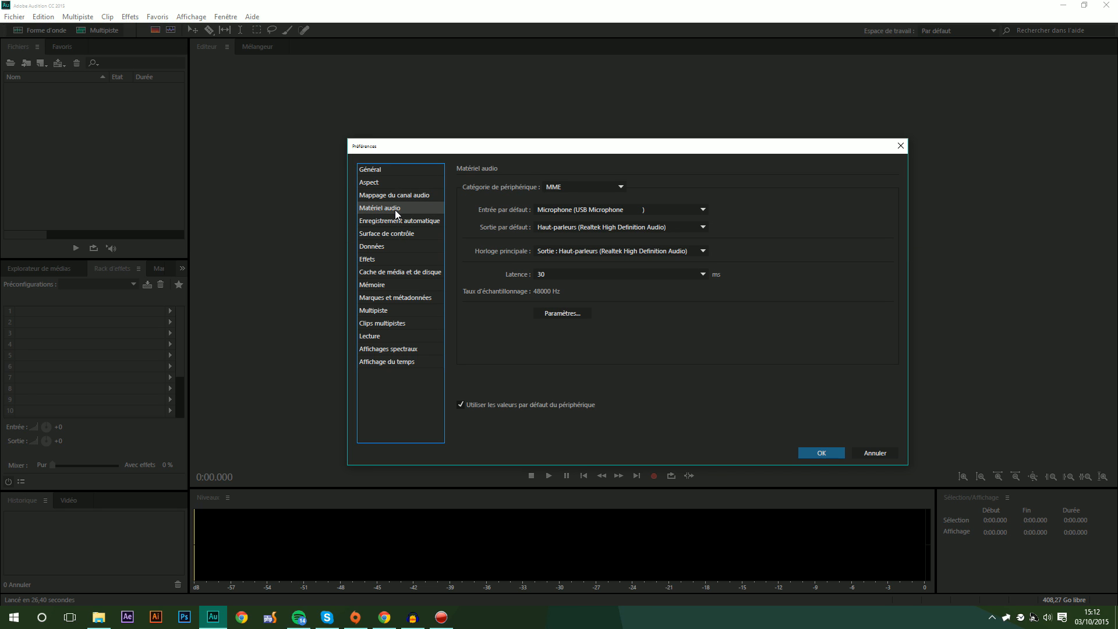
left_click(577, 315)
left_click_drag(269, 108, 566, 101)
scroll(669, 240, "down", 1)
left_click_drag(670, 237, 661, 208)
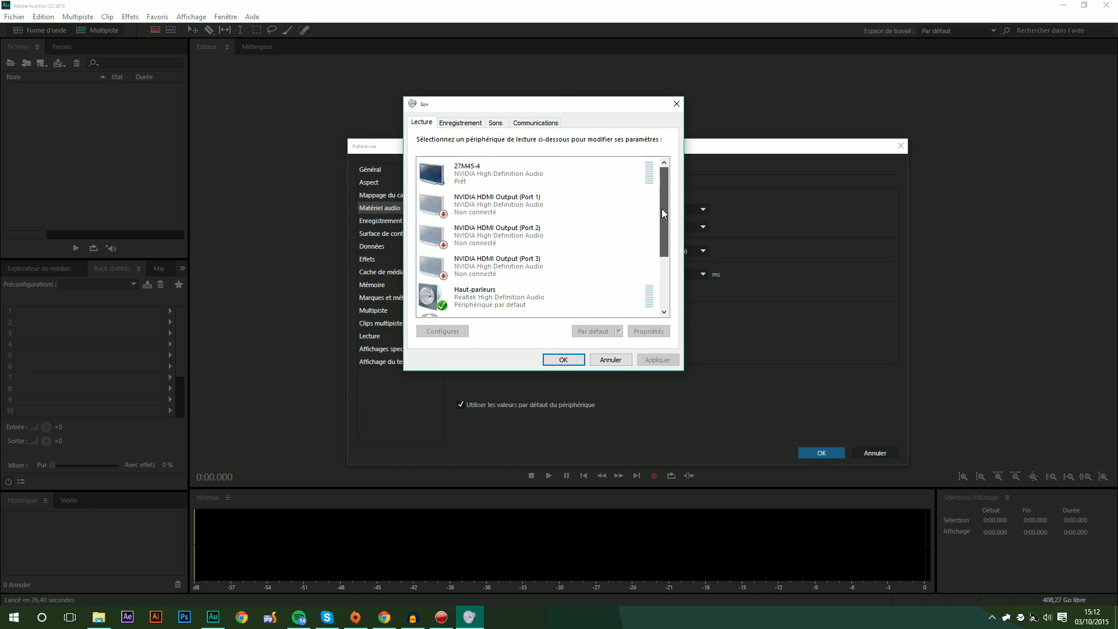
- Check the default format options in the USB microphone's recording properties, and close the sound settings and preferences
left_click(464, 124)
left_click(496, 301)
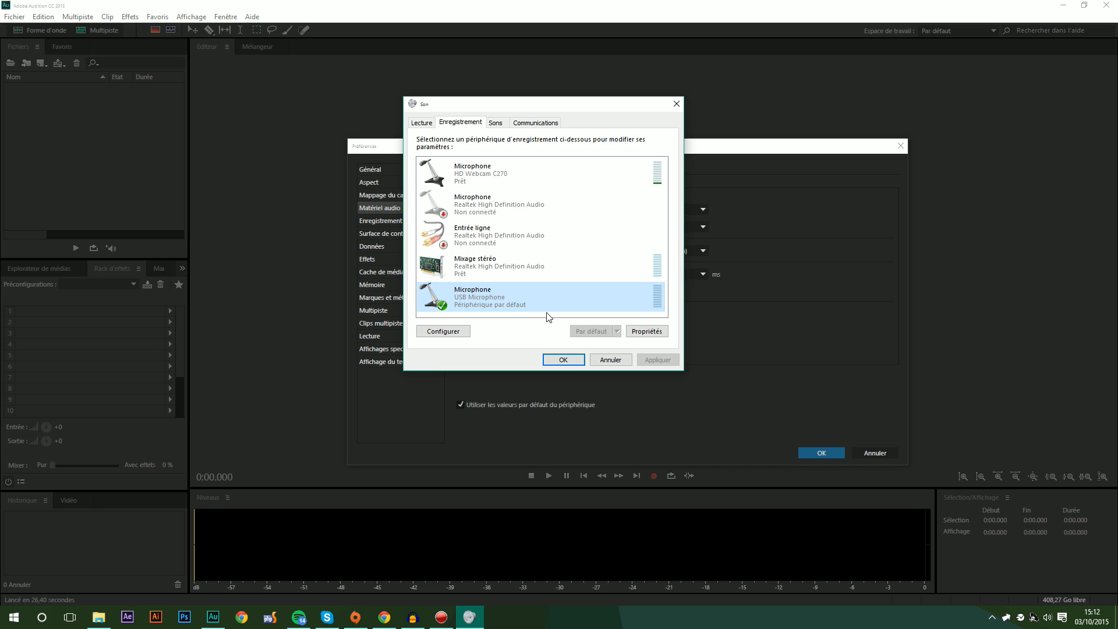
left_click(647, 331)
left_click(521, 165)
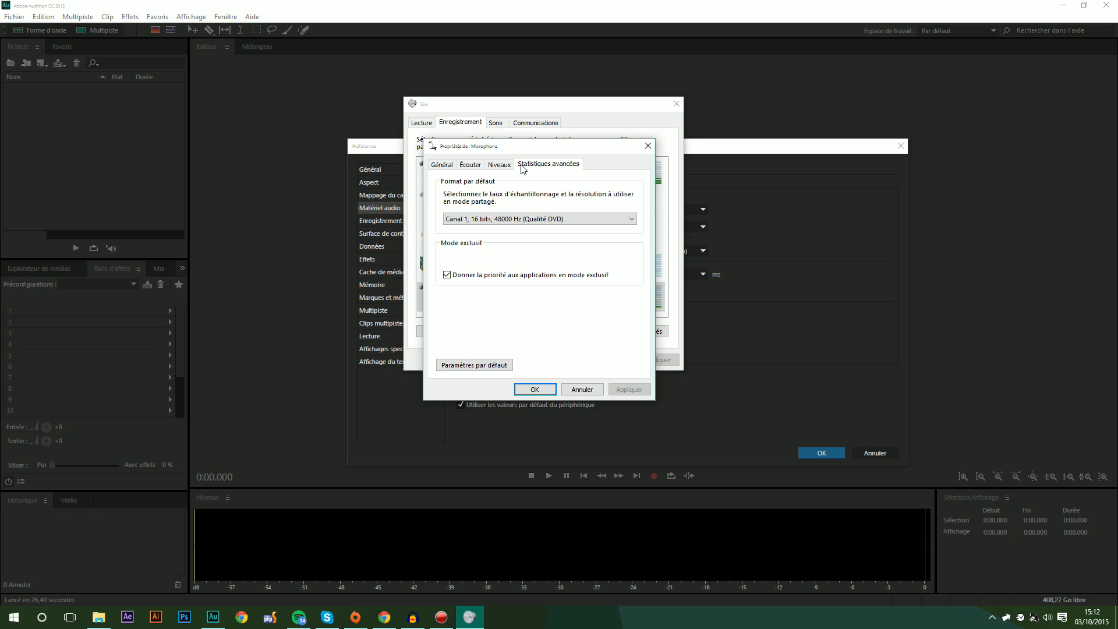
left_click(514, 218)
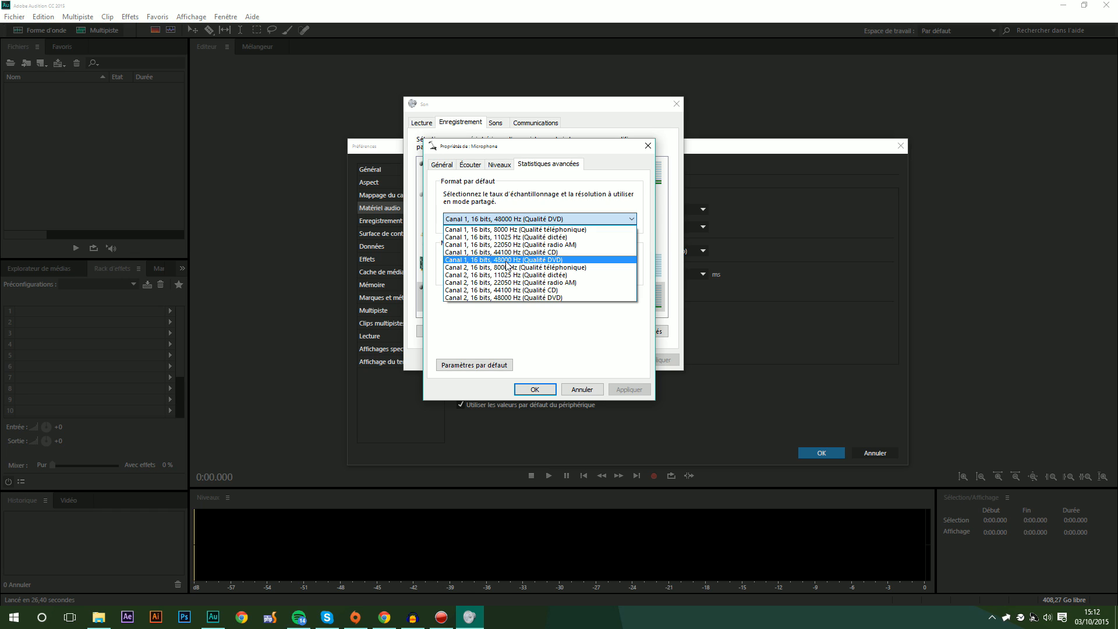
left_click(556, 331)
left_click(532, 390)
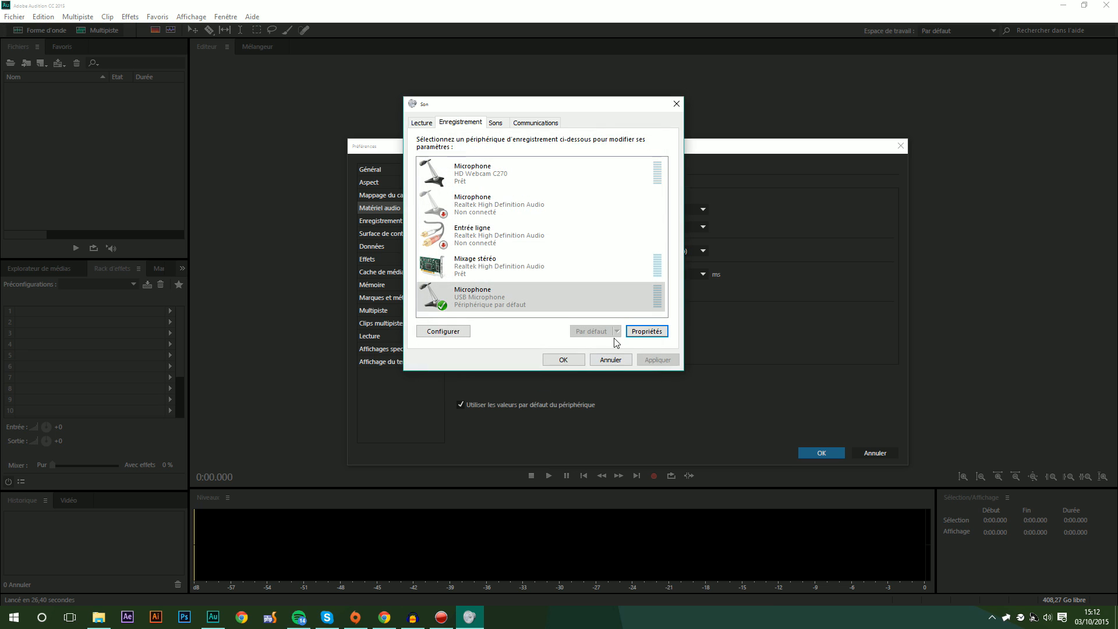
left_click(569, 358)
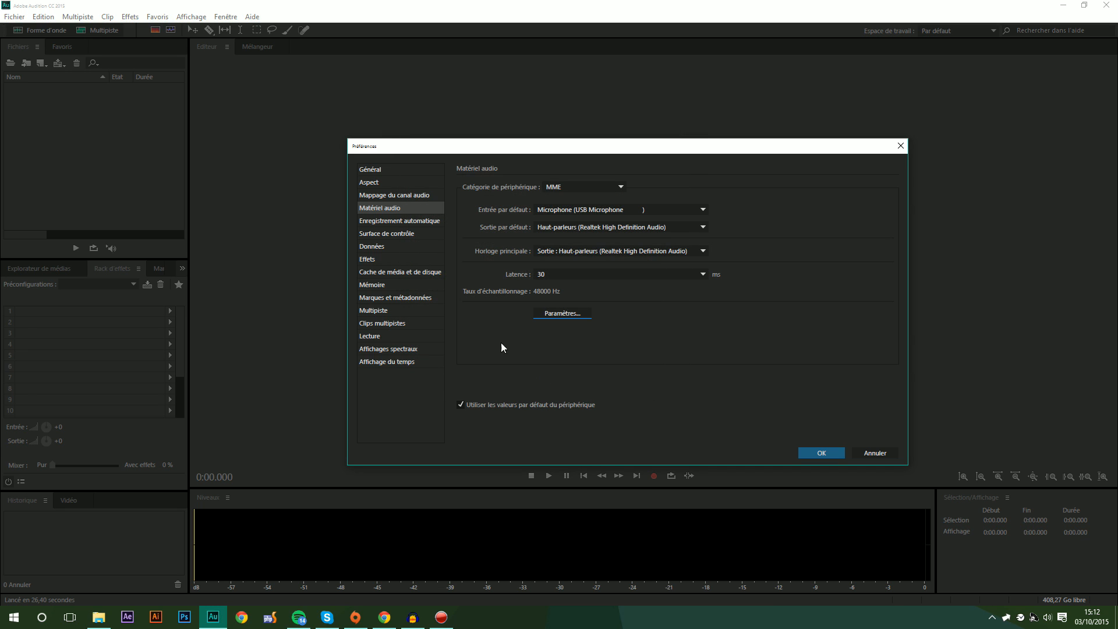
left_click(819, 450)
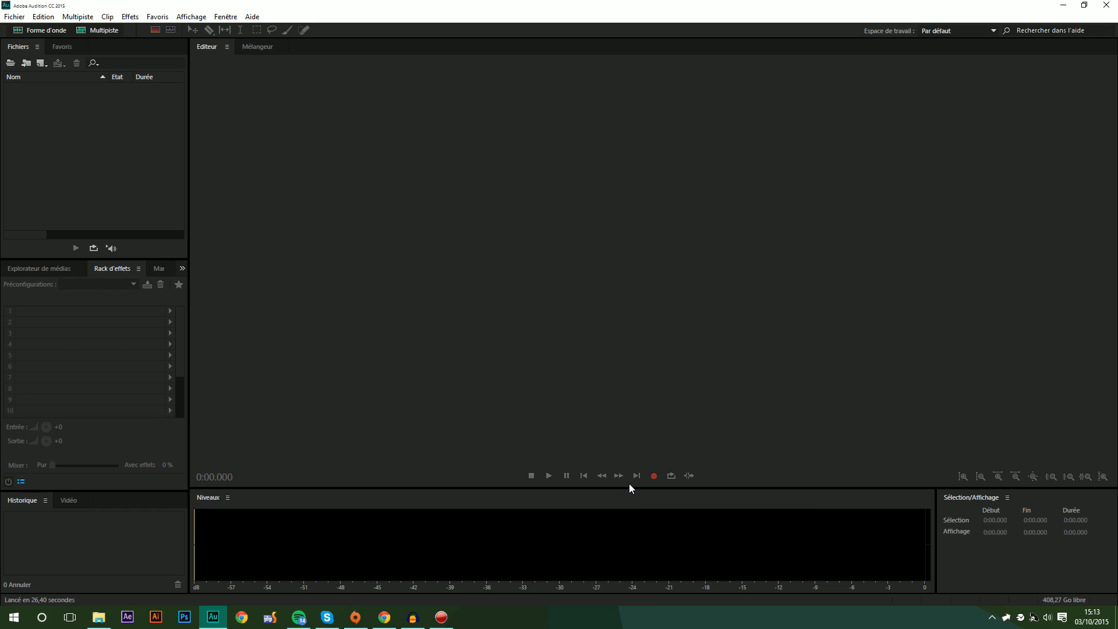
- Open the audio file test.wav from the Bureau folder
left_click(14, 17)
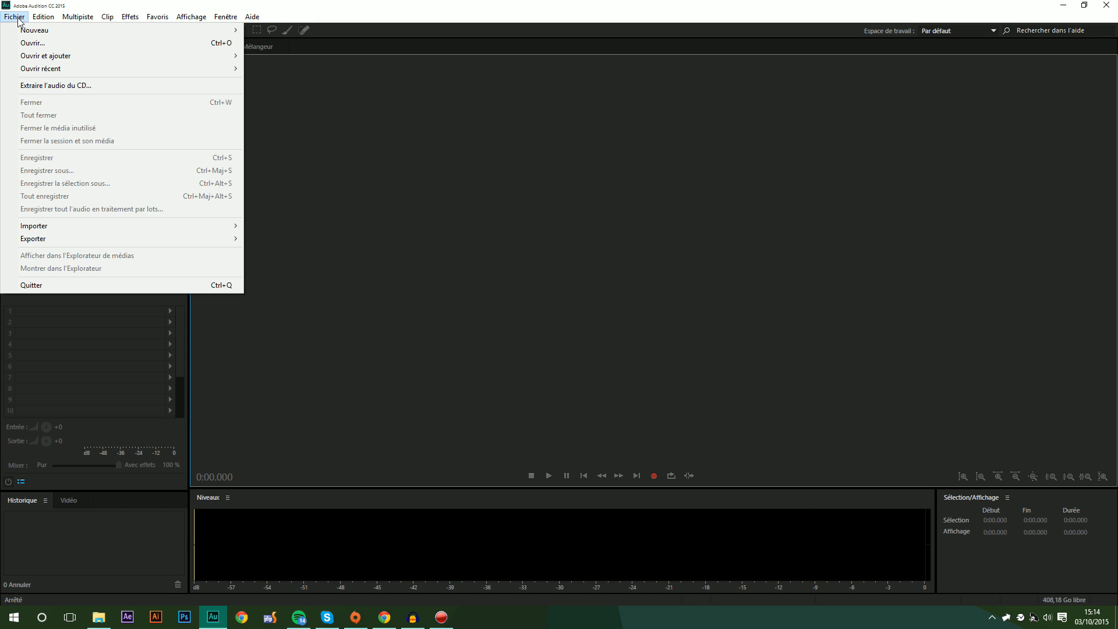
left_click(37, 44)
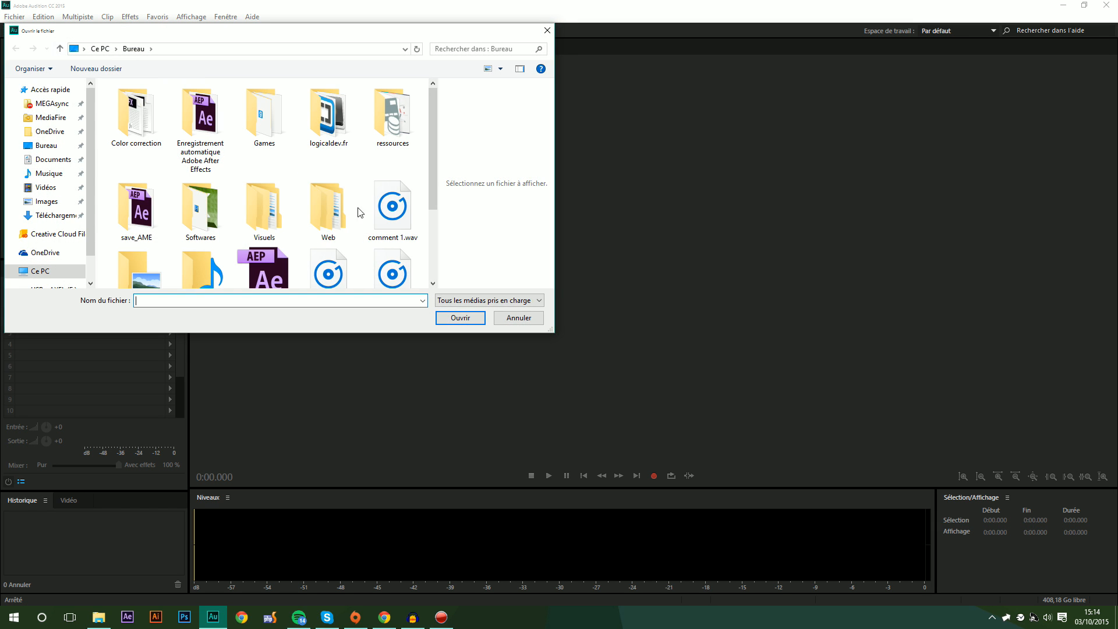
left_click(136, 252)
left_click(472, 319)
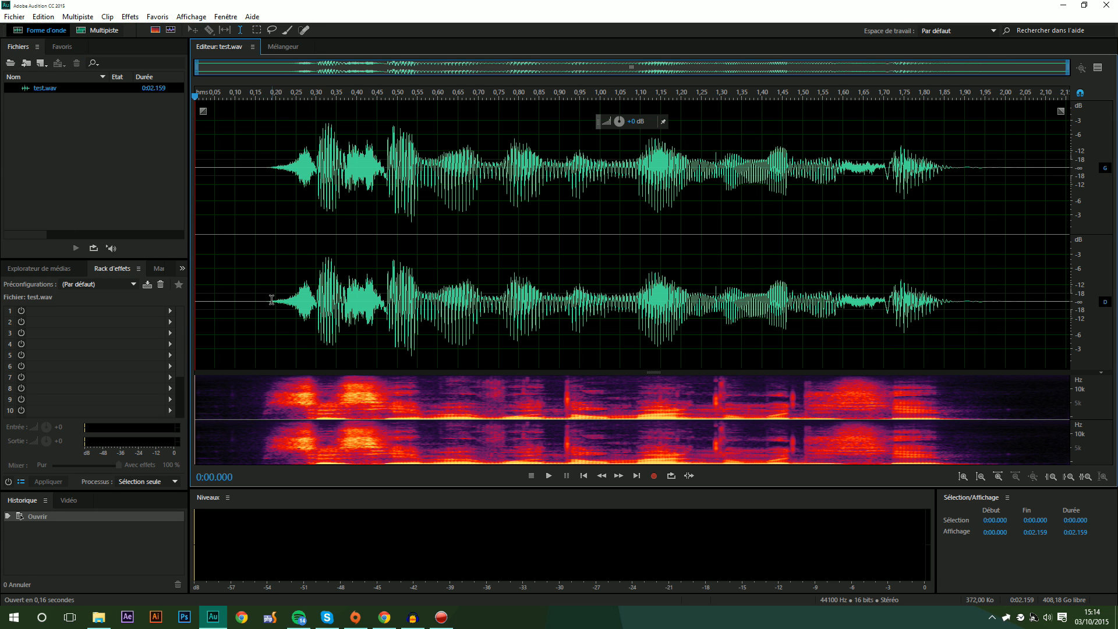
- Reset the Par défaut workspace to its original layout and enlarge the levels meter area
left_click(116, 266)
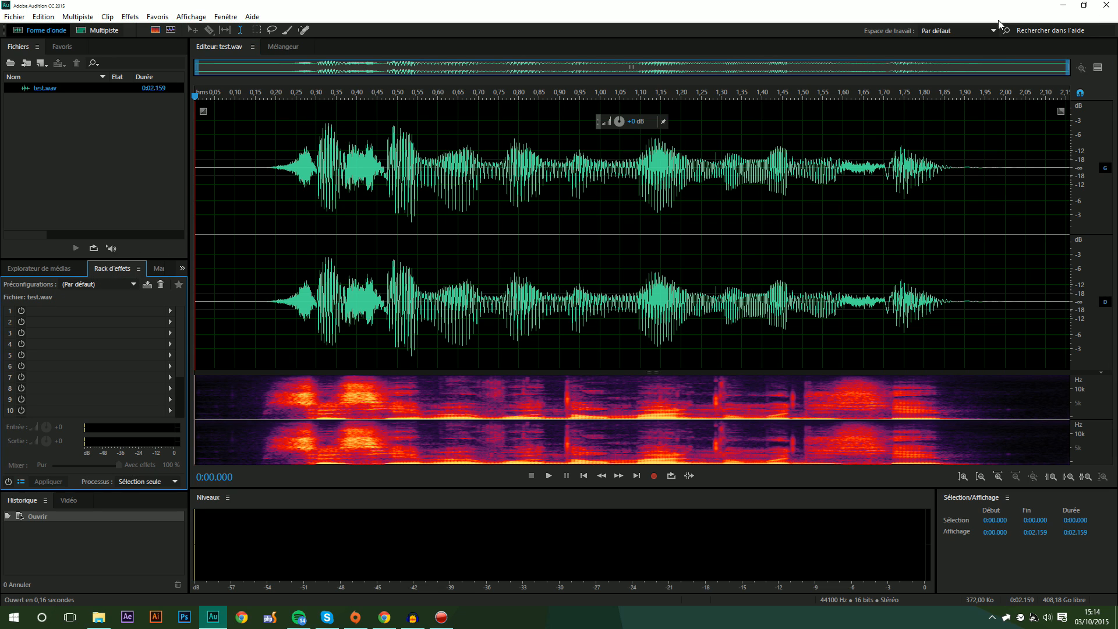
left_click(981, 31)
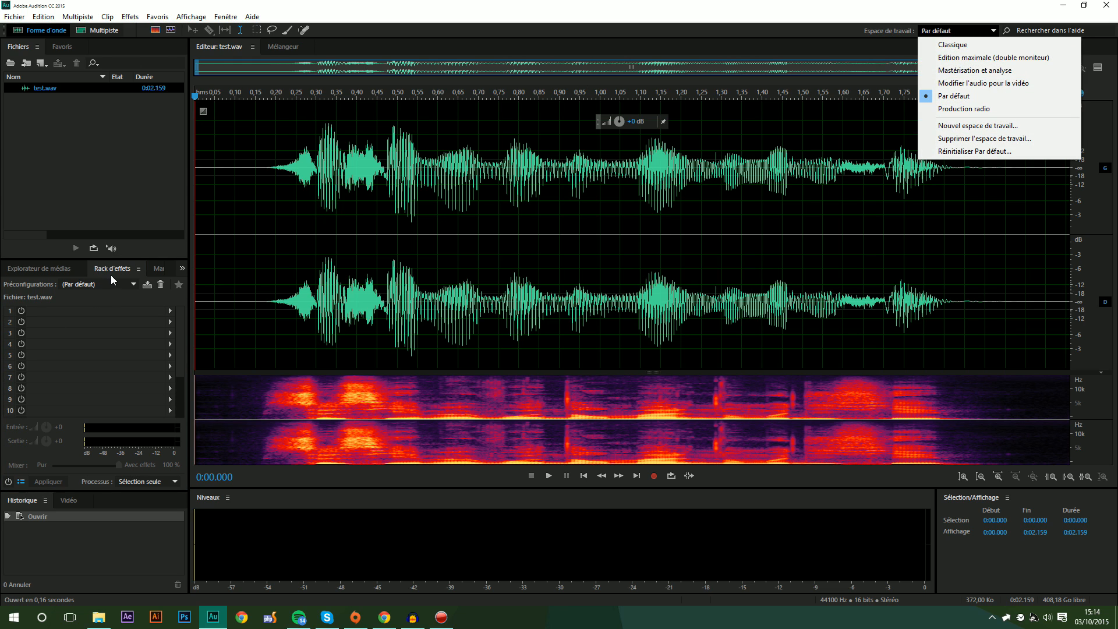
left_click(955, 152)
left_click(616, 320)
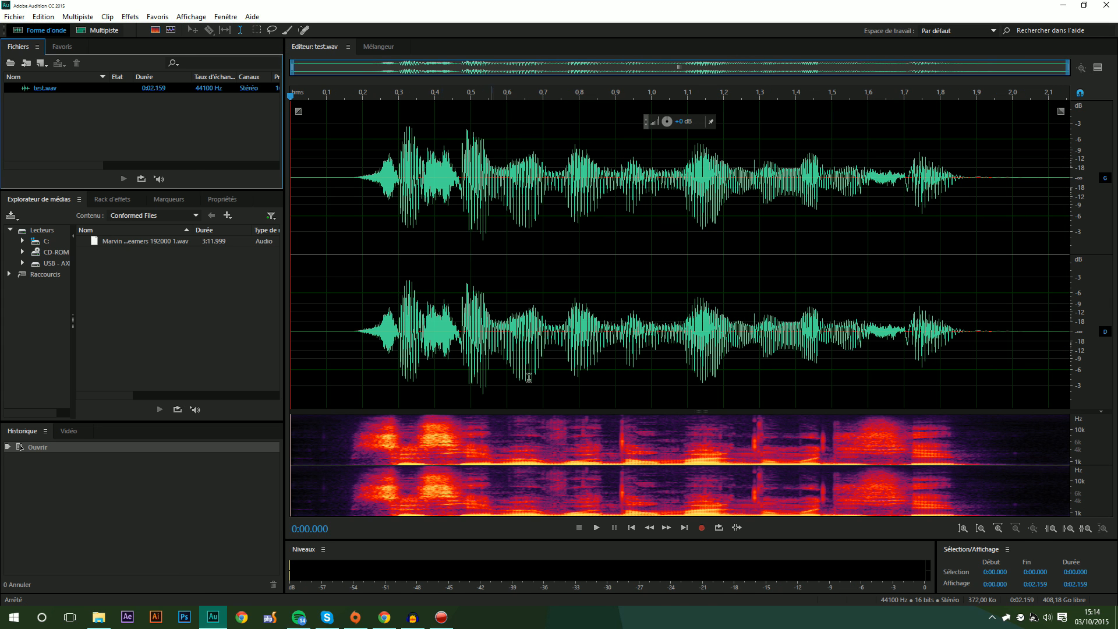
left_click_drag(429, 540, 424, 499)
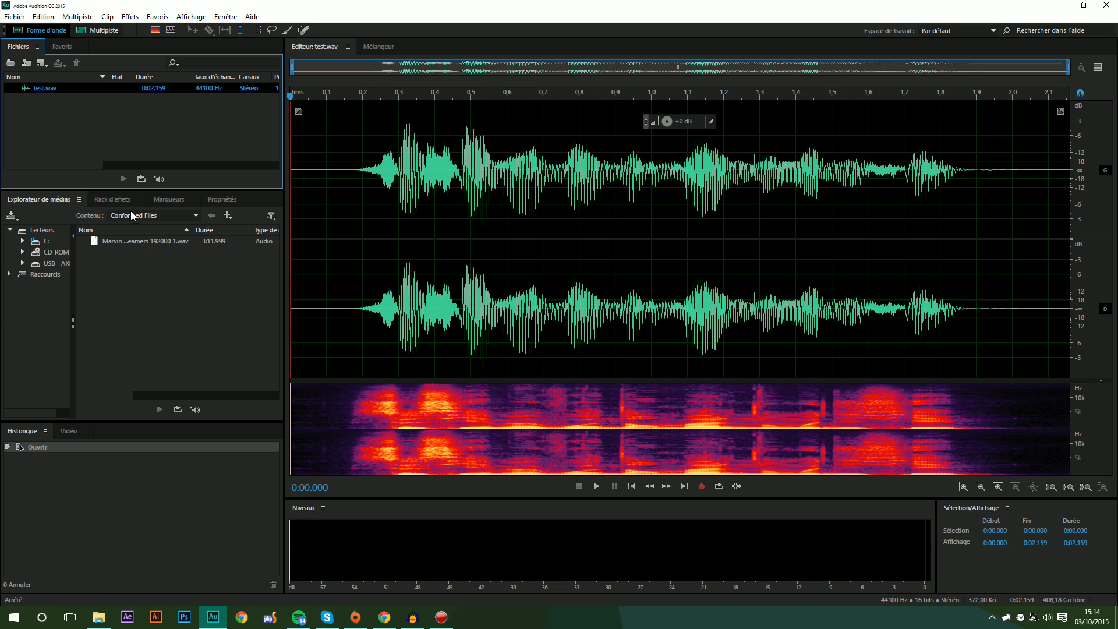
- Try the Dynamique frappée preset in the effects rack and return the rack to (Par défaut)
left_click(111, 202)
left_click(95, 218)
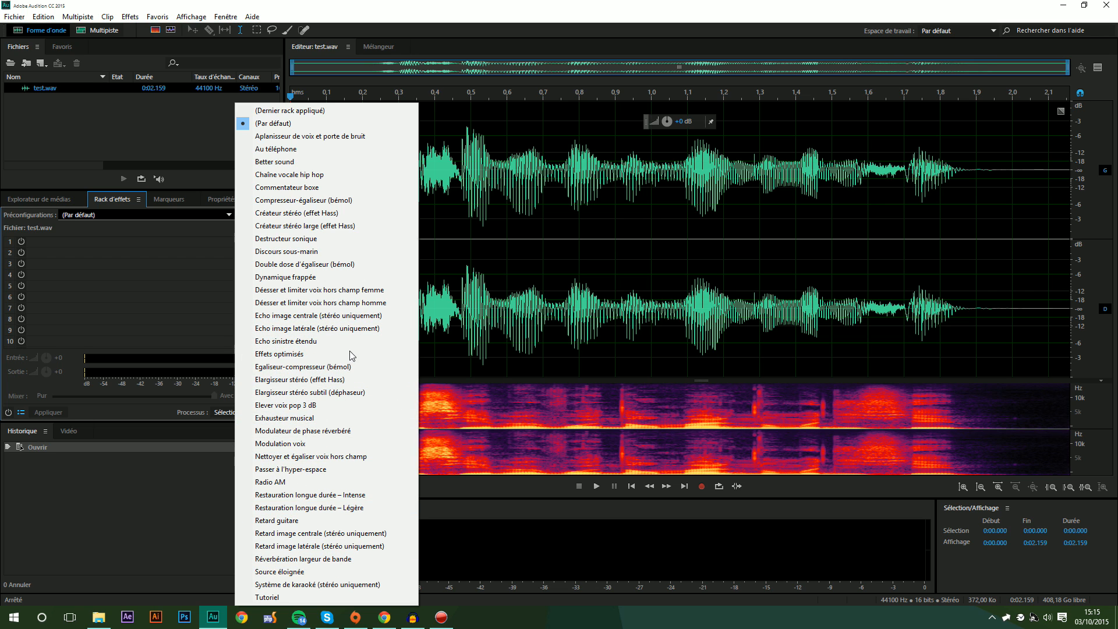
left_click(340, 278)
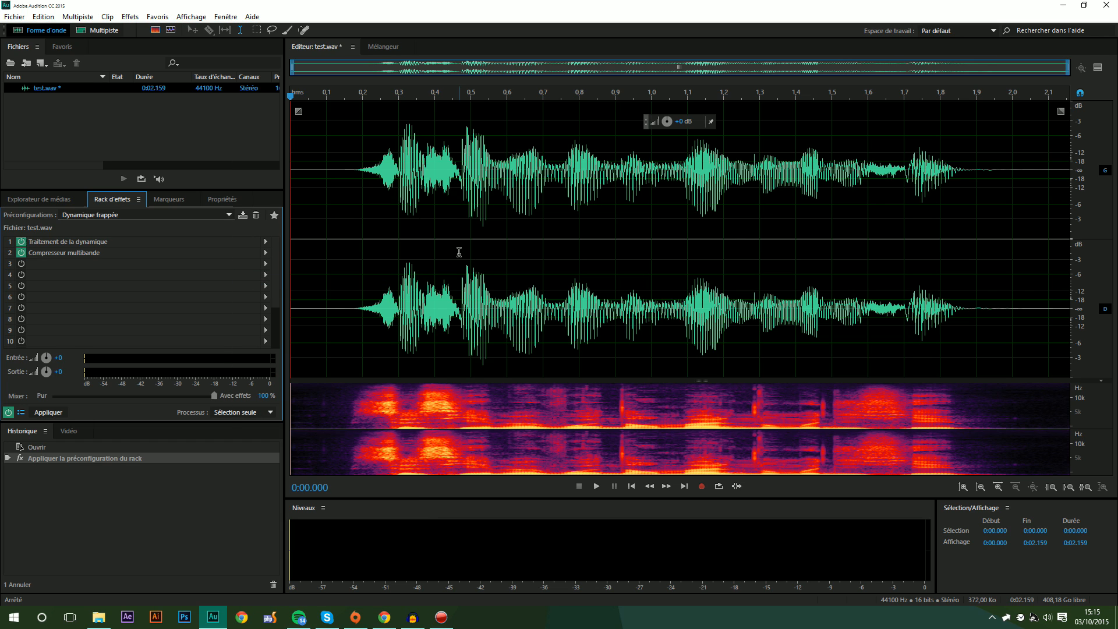
left_click(332, 163)
left_click(156, 215)
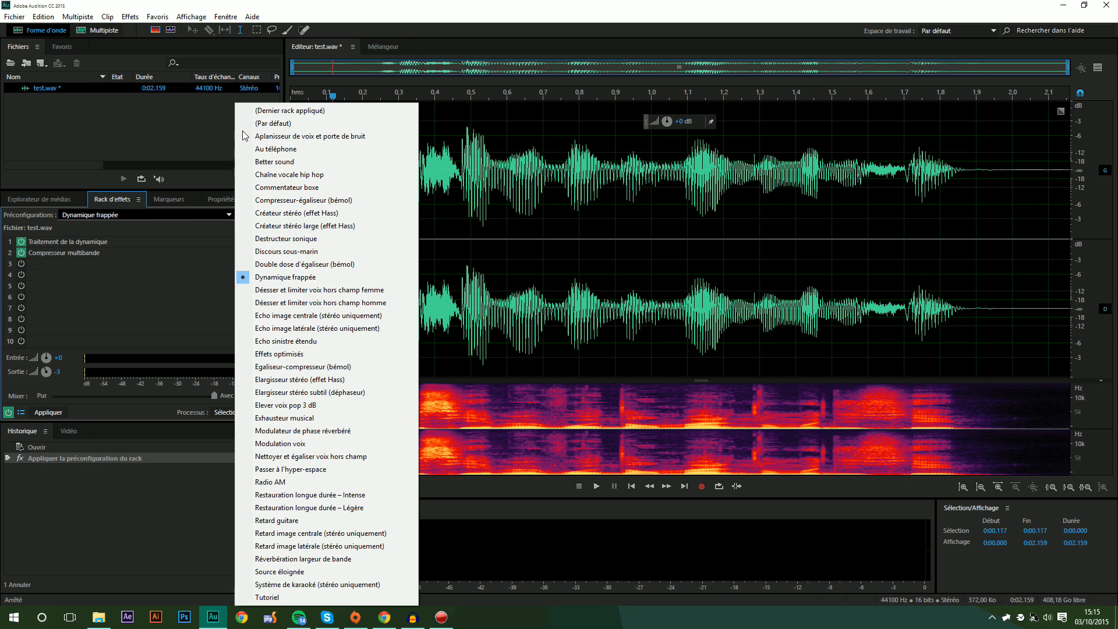
left_click(299, 124)
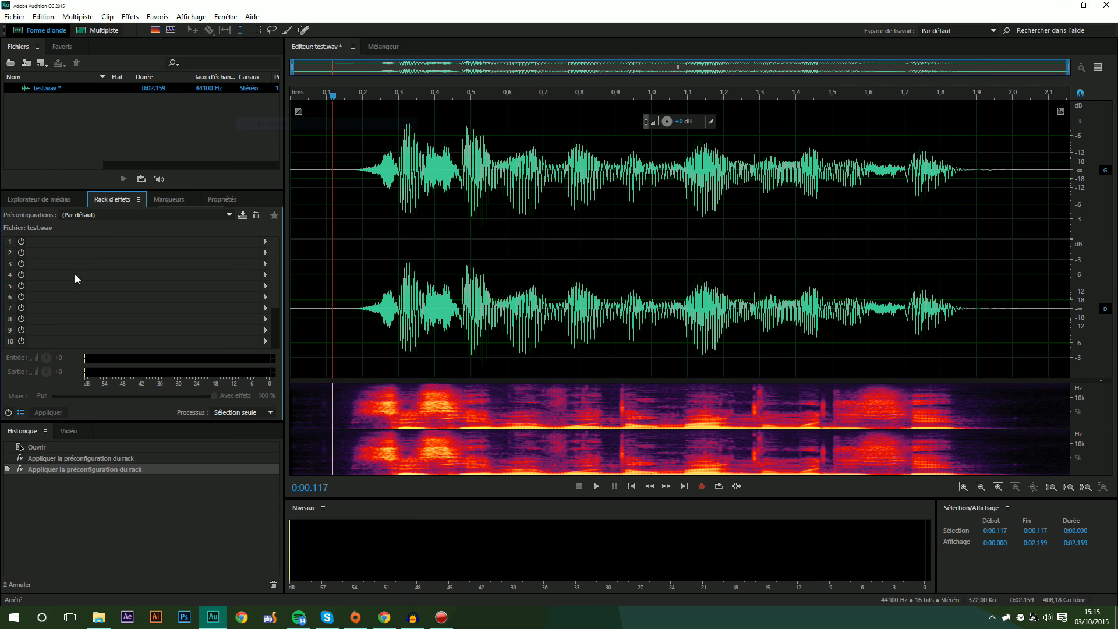
- Add the Egaliseur graphique (20 bandes) effect to slot 1 of the effects rack
left_click(265, 242)
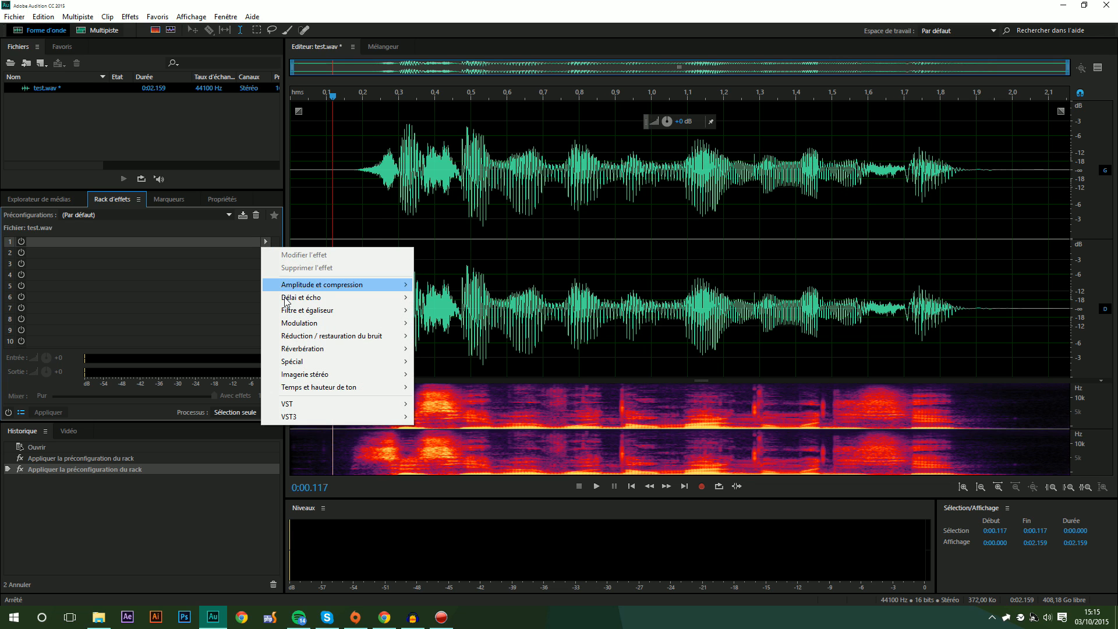
mouse_move(302, 315)
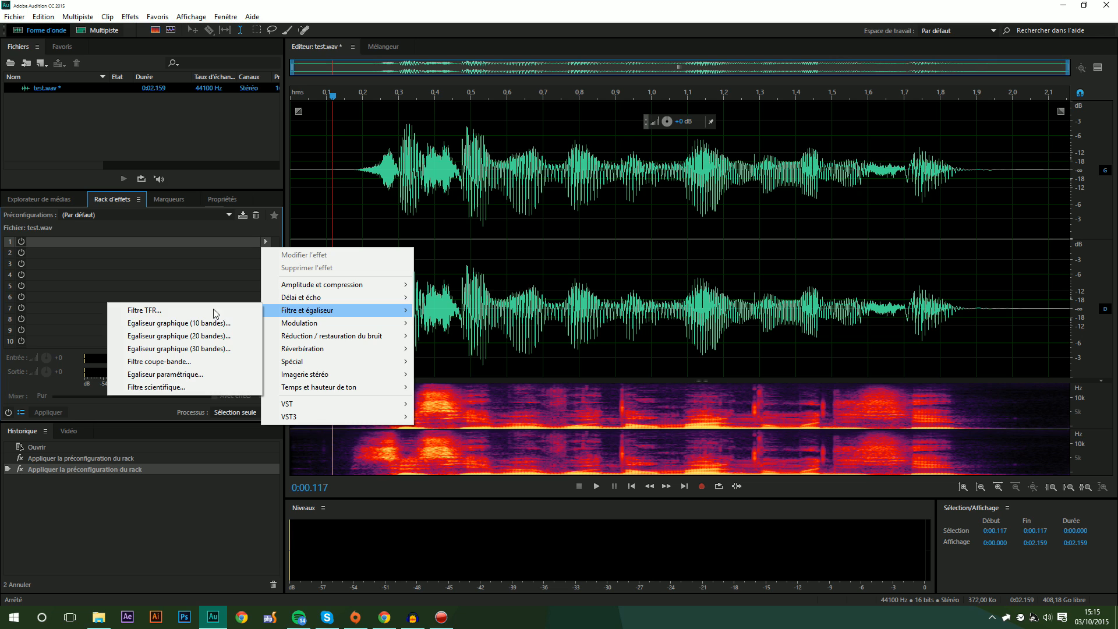
left_click(230, 336)
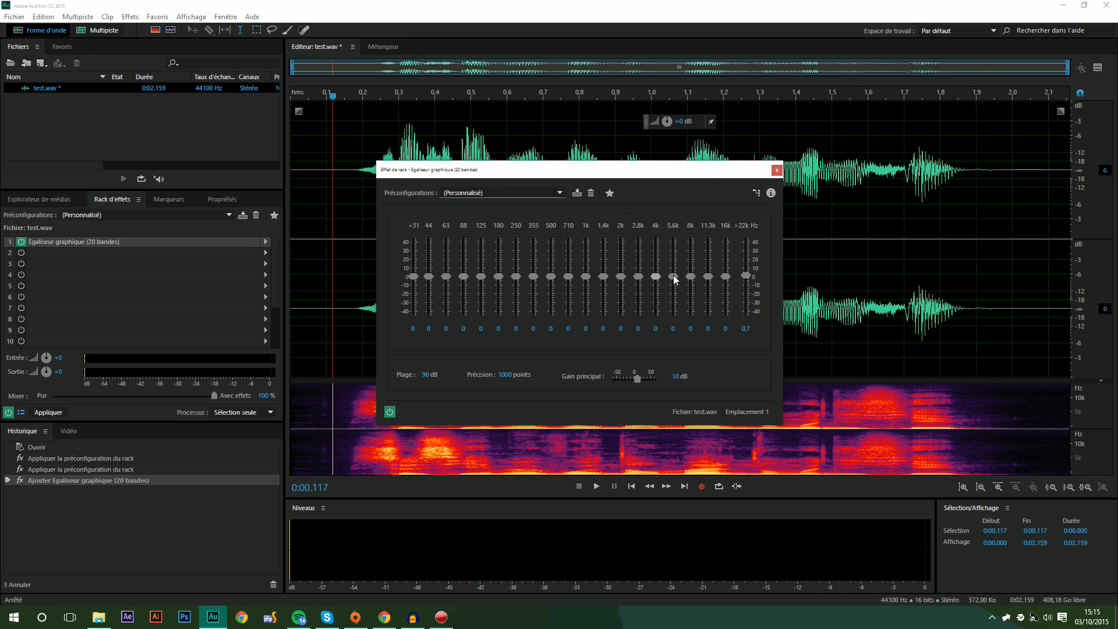
- Raise the graphic equalizer's 2.8k, 4k, 5.6k, 8k, 11.3k and 16k bands to about 4.7, 10.2, 14.9, 18.9, 15.6 and 8.8 dB
mouse_move(692, 278)
left_mouse_down()
mouse_move(693, 259)
mouse_move(726, 269)
mouse_move(640, 271)
mouse_move(692, 262)
left_mouse_up()
left_click(725, 272)
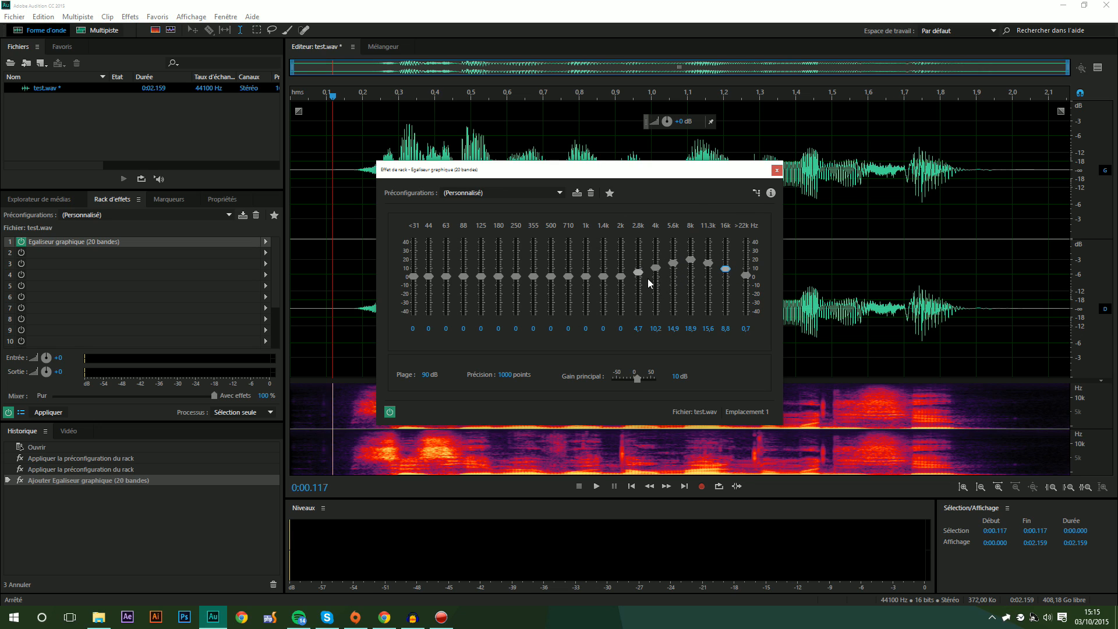
left_click_drag(690, 259, 638, 272)
left_click_drag(693, 173, 708, 178)
left_click(793, 176)
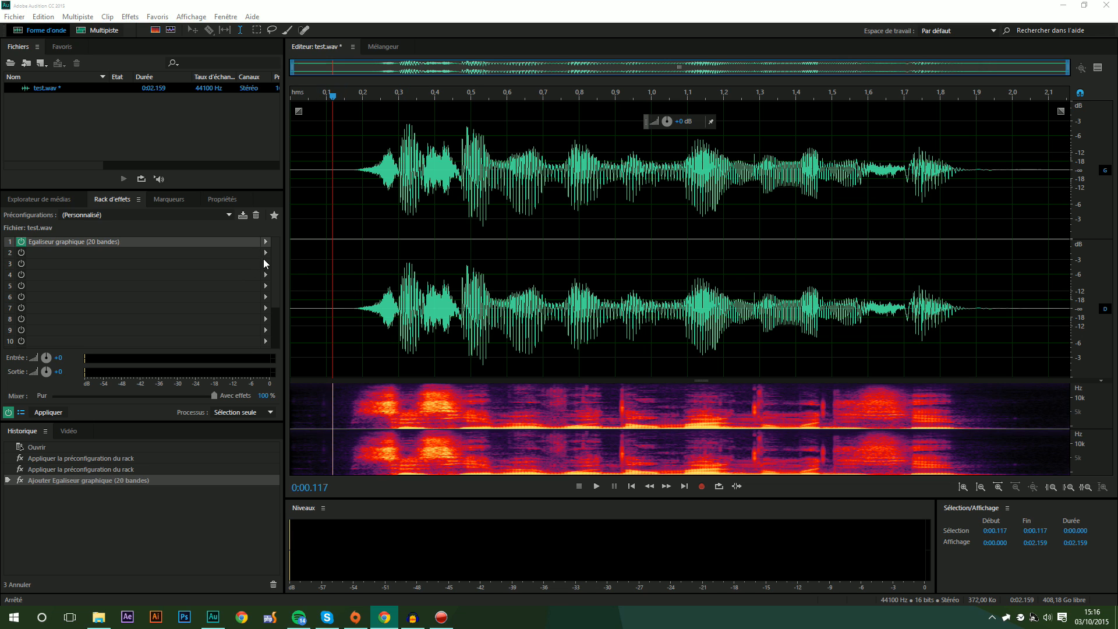
- Add the Egaliseur paramétrique effect to rack slot 2 and disable its bands 1, 2, 4 and 5
left_click(264, 254)
mouse_move(306, 309)
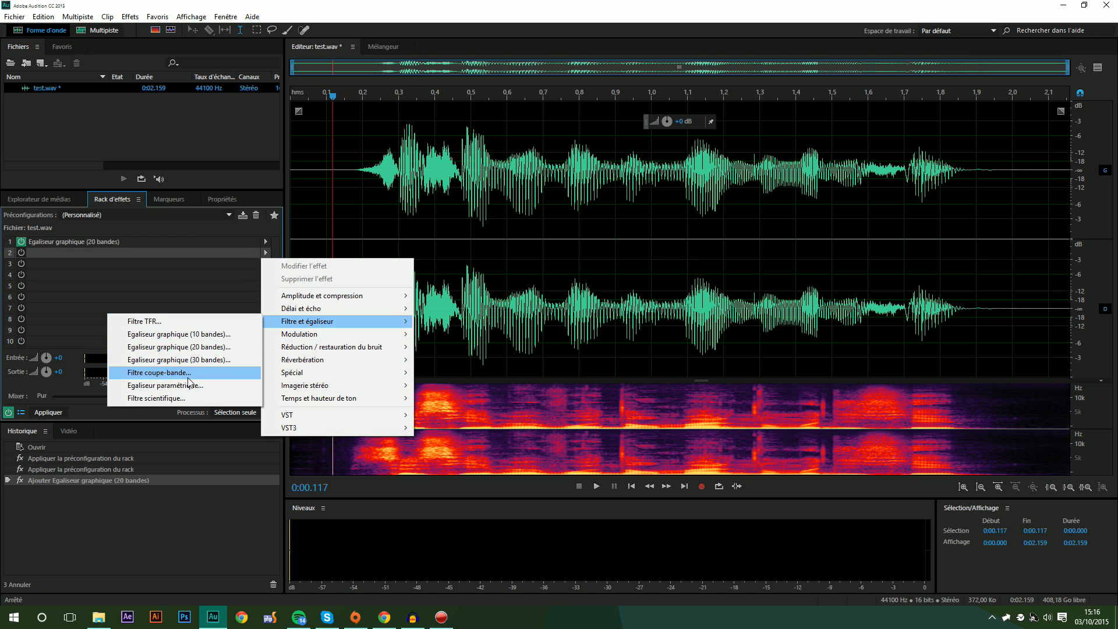
left_click(187, 385)
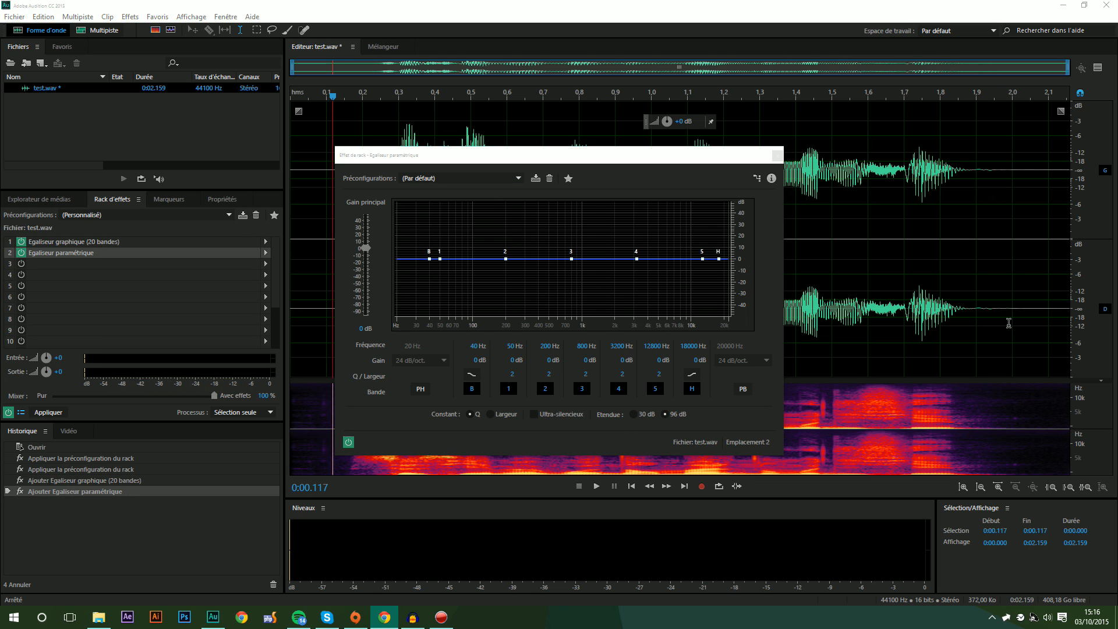
left_click(510, 396)
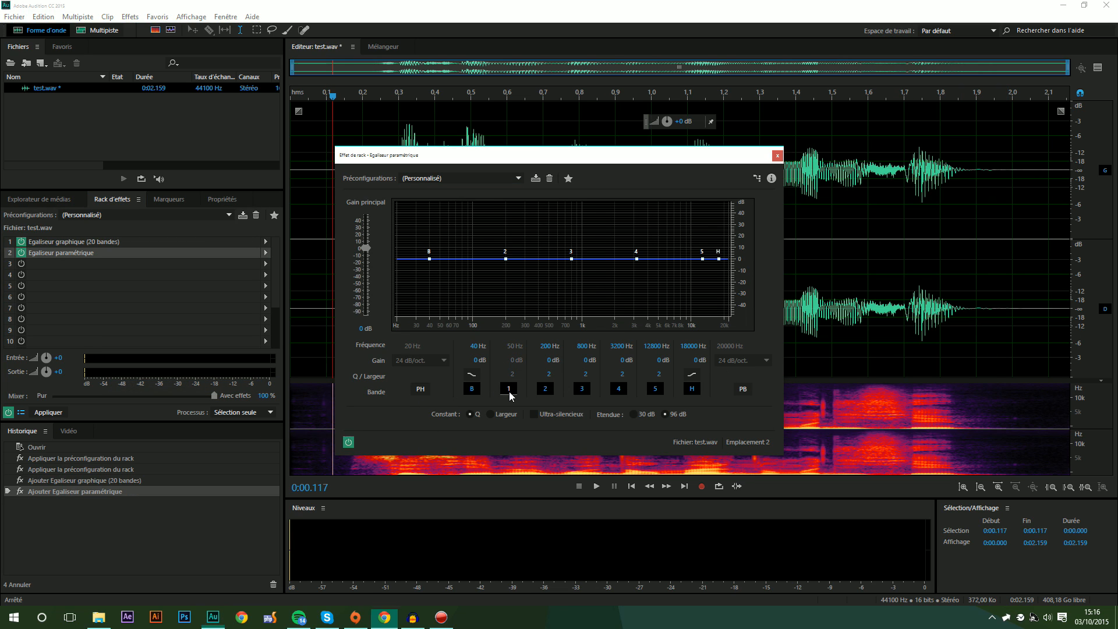
left_click(508, 388)
left_click(545, 389)
left_click(619, 388)
left_click(654, 391)
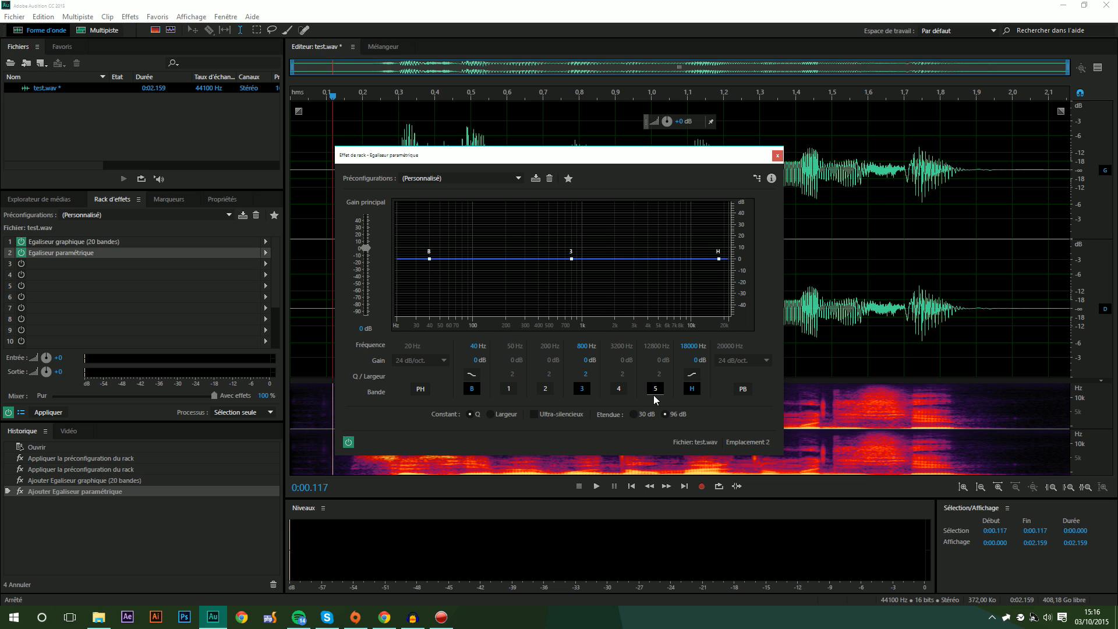
- Set the parametric equalizer's low shelf band B to 123 Hz with a gain of 8.1 dB
left_click(474, 347)
type("123")
left_click(474, 361)
key("Return")
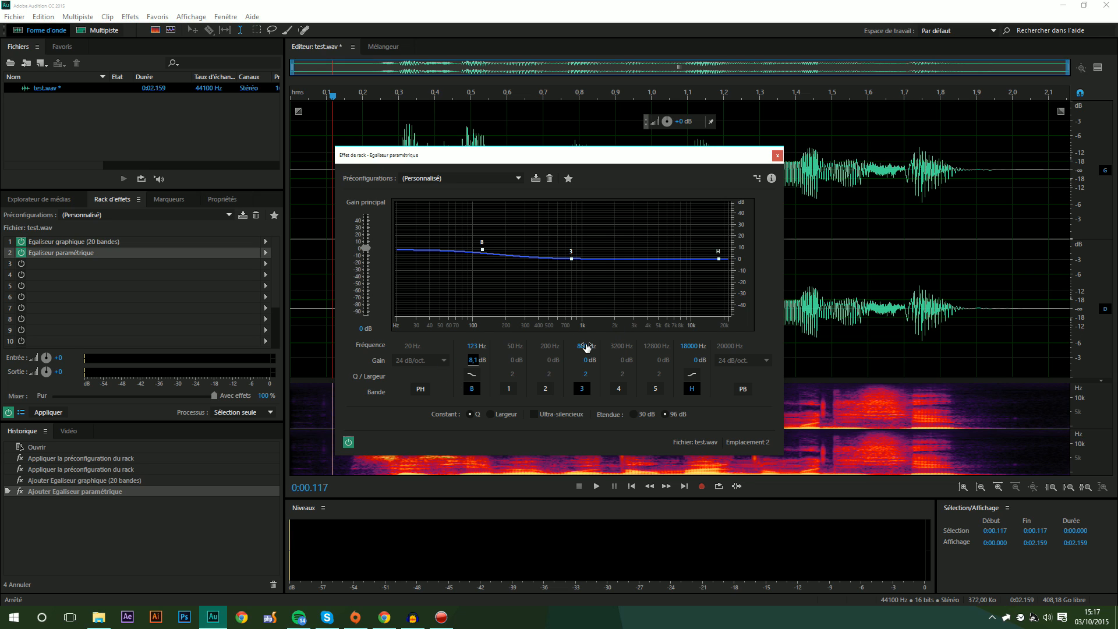
- Set the parametric equalizer's band 3 to 814 Hz with a gain of -4.5 dB
left_click(585, 347)
left_click(584, 361)
type("-4,5")
key("Return")
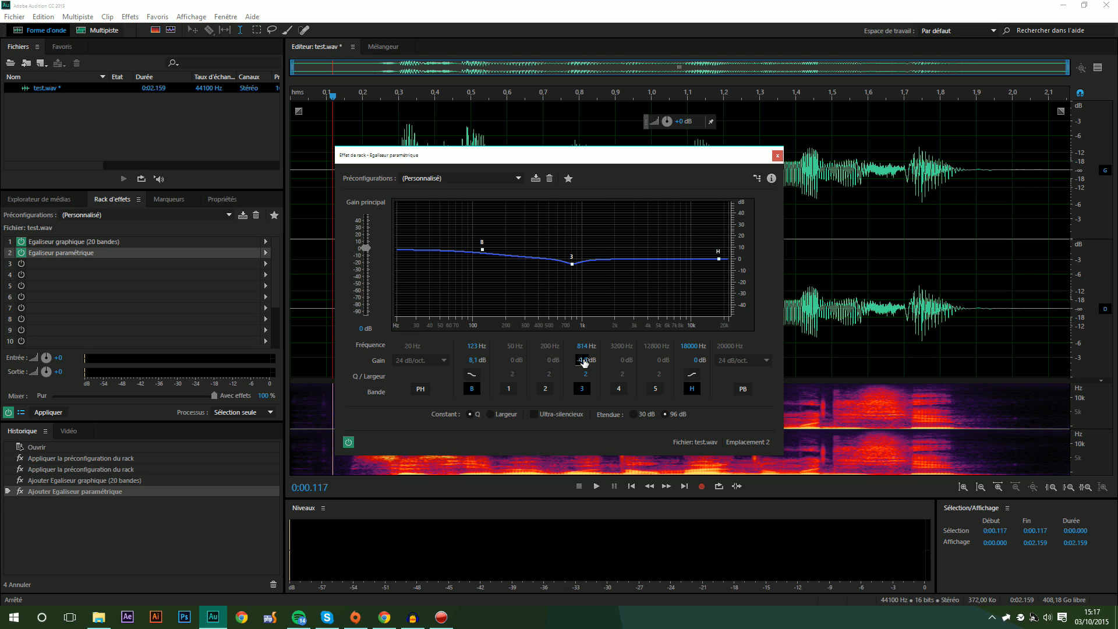
- Set the parametric equalizer's high shelf band H to 6000 Hz with 6 dB gain, and close the effect window
left_click(688, 347)
type("60")
key("Tab")
key("Return")
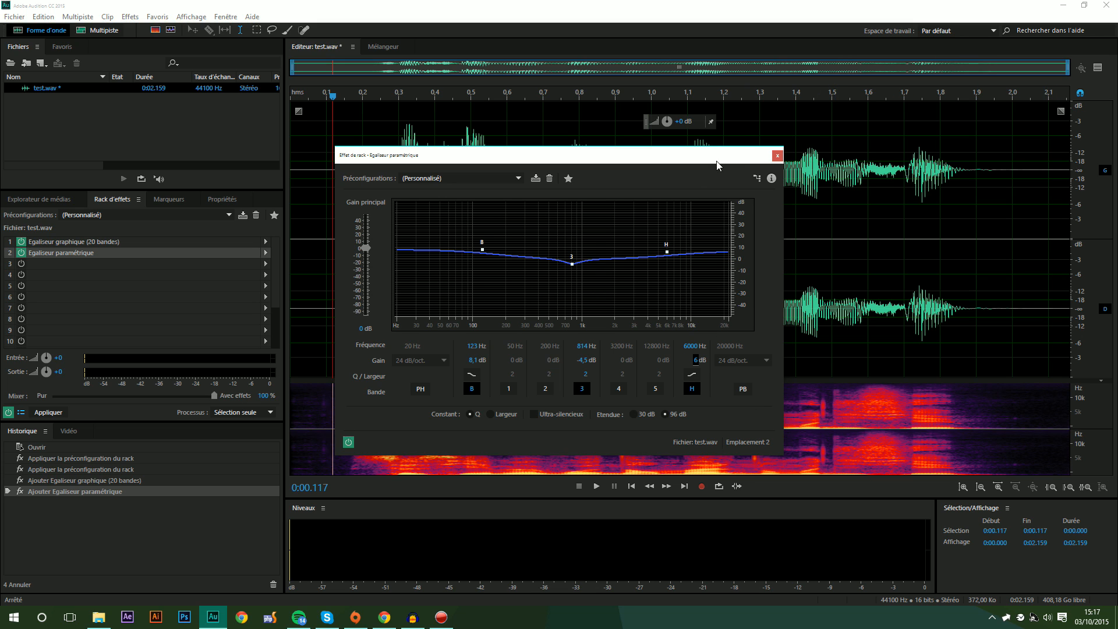
left_click_drag(719, 159, 756, 151)
left_click(813, 149)
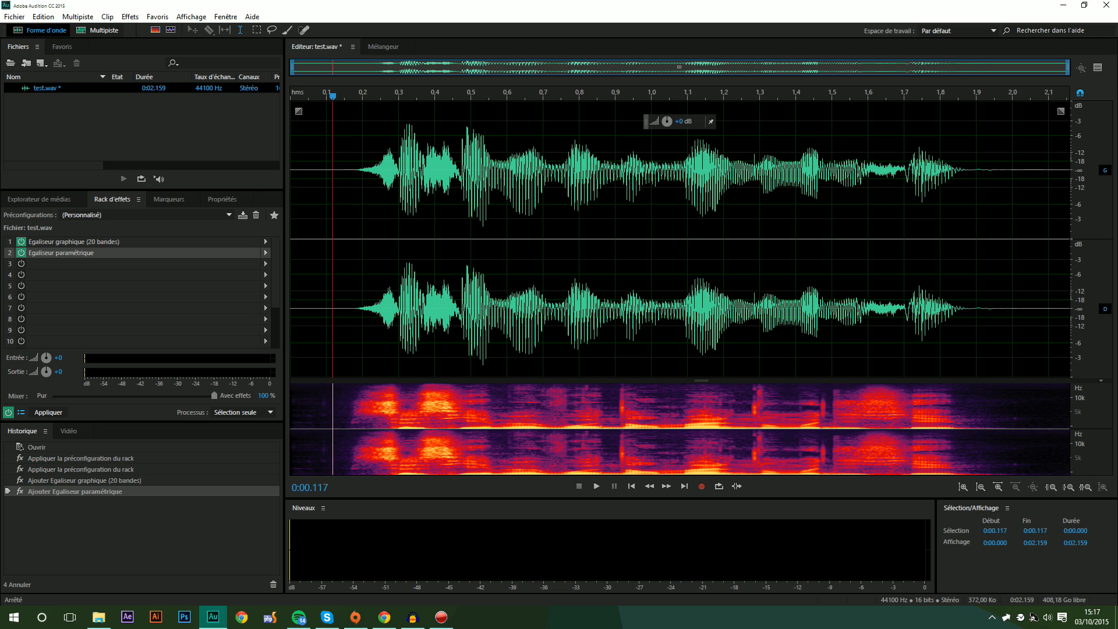
- Add the Limitateur fixe effect from Amplitude et compression to rack slot 3
left_click(266, 263)
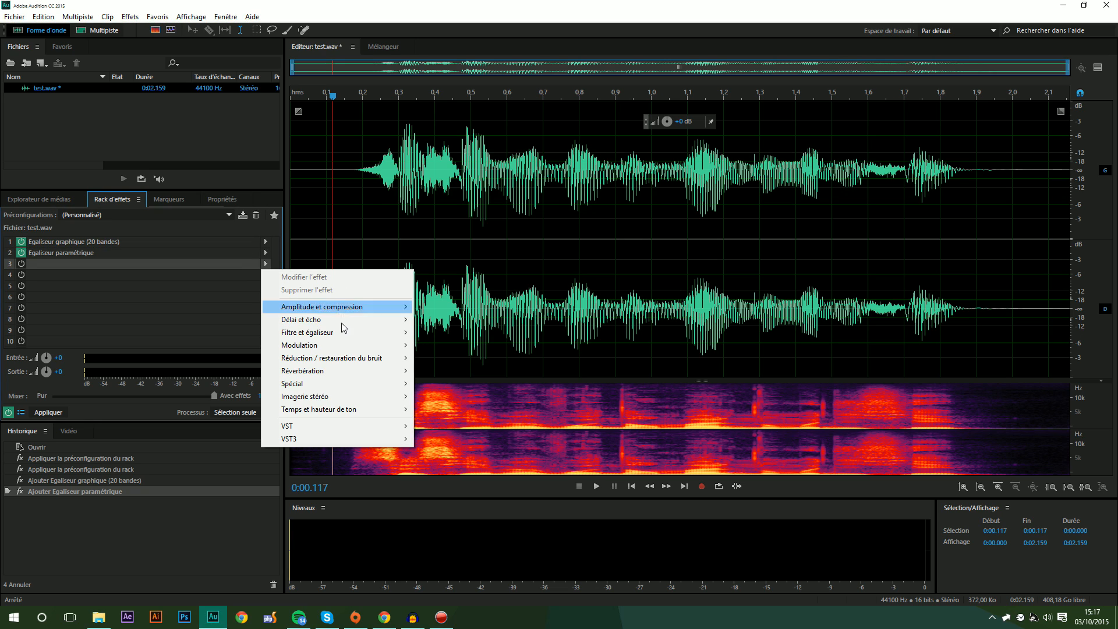
mouse_move(338, 306)
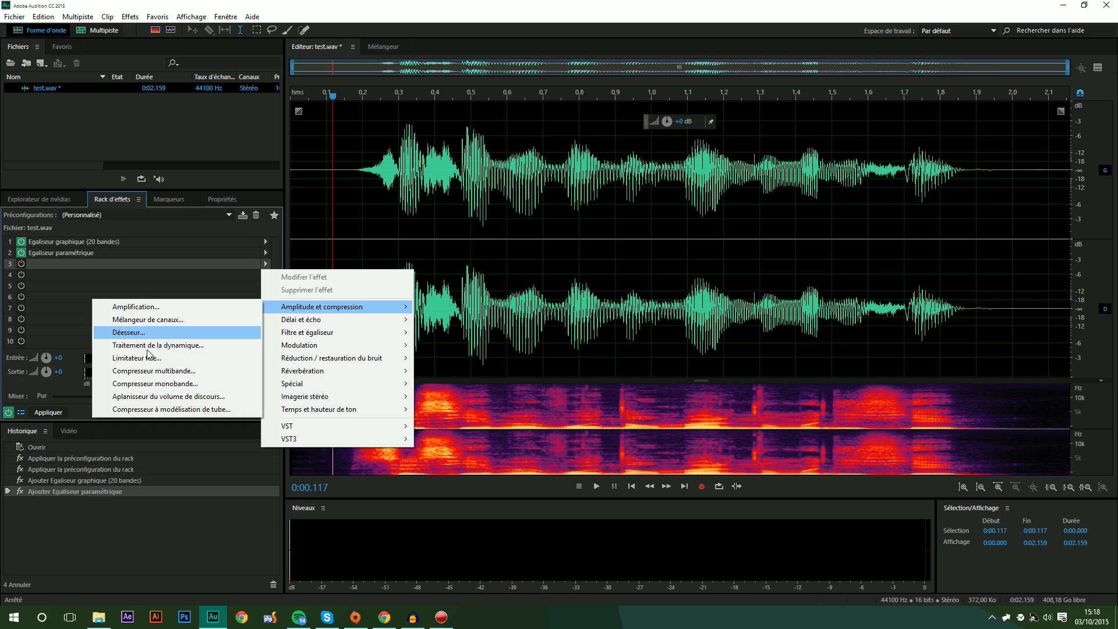
left_click(215, 358)
left_click_drag(558, 222, 608, 204)
- Set the hard limiter to -2 dB maximum amplitude, 6 dB input amplification and 100 ms release time, and close its window
left_click(681, 256)
type("-2")
key("Return")
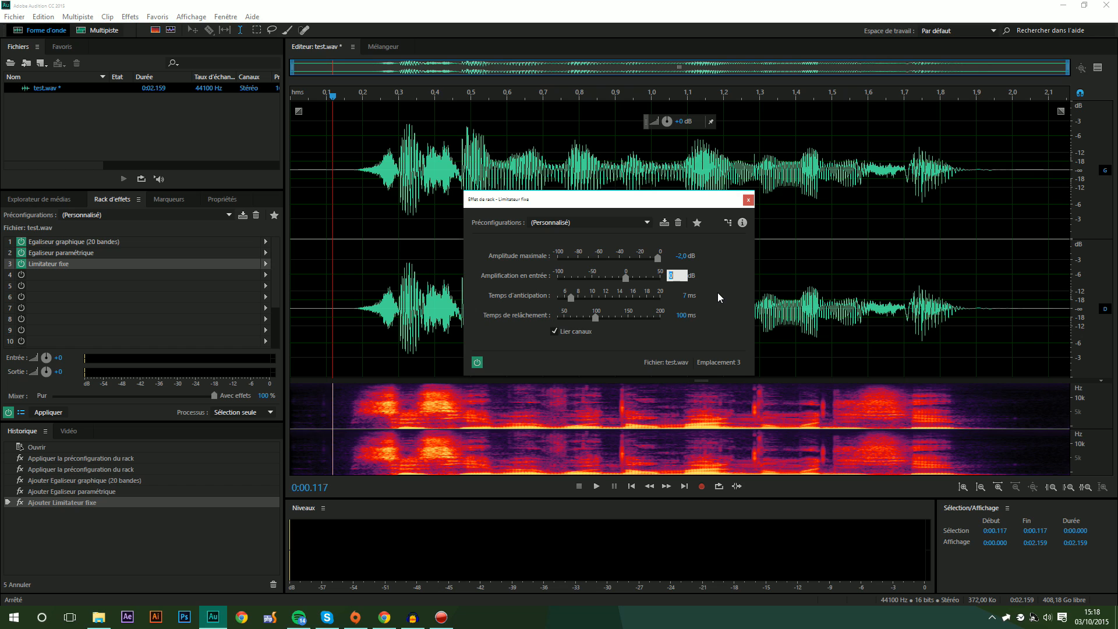
type("6")
key("Return")
left_click(684, 295)
key("Tab")
type("100")
key("Return")
left_click(748, 199)
left_click(350, 203)
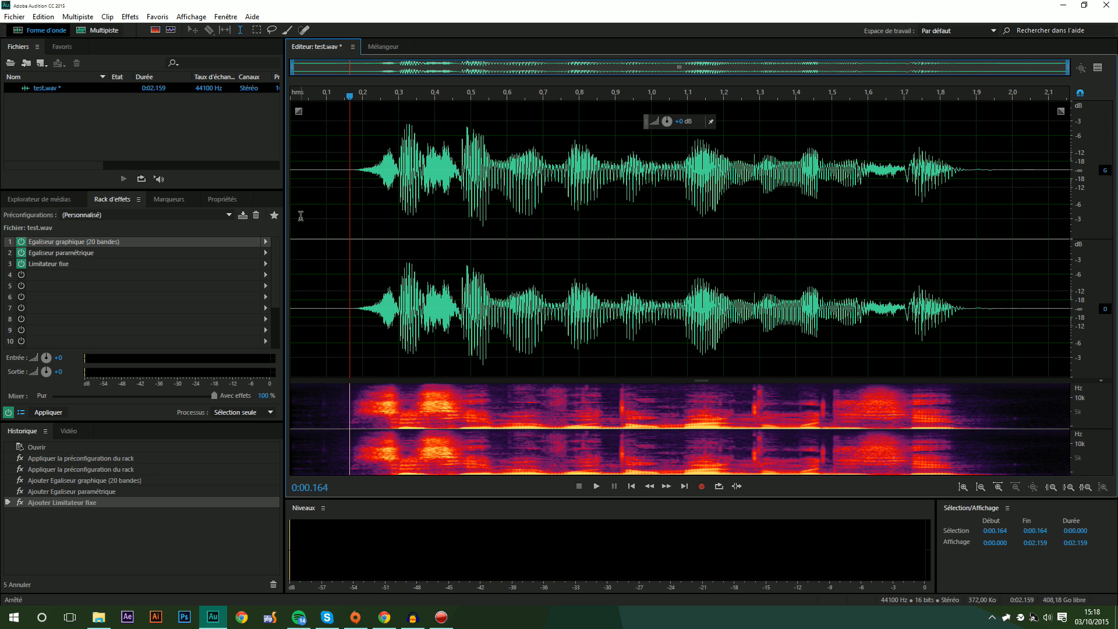
left_click_drag(404, 207, 818, 209)
left_click(834, 208)
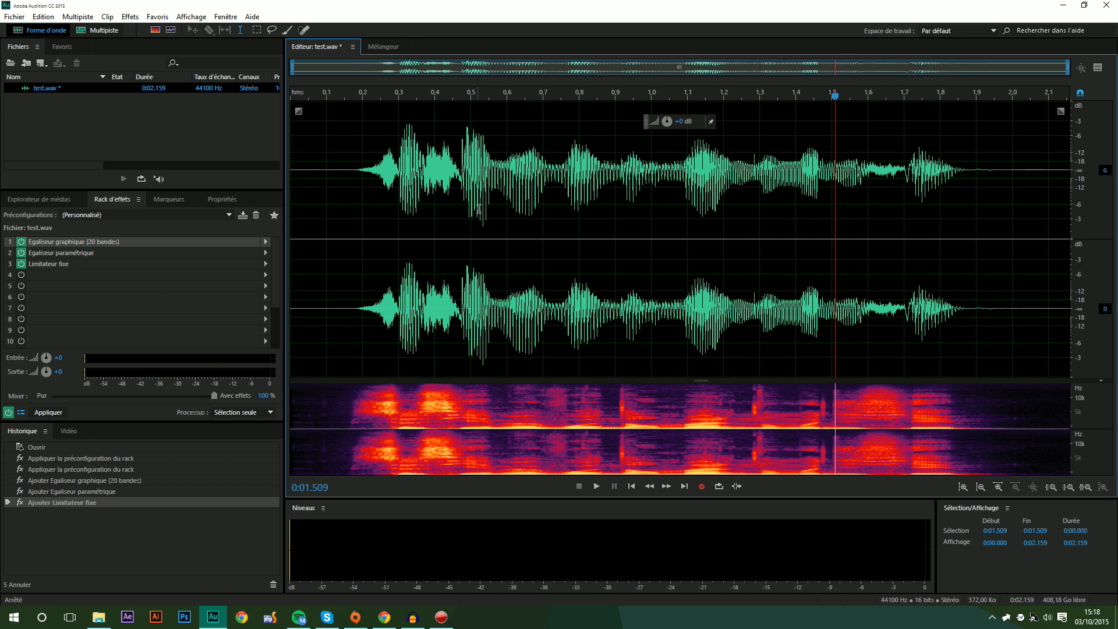
double_click(597, 211)
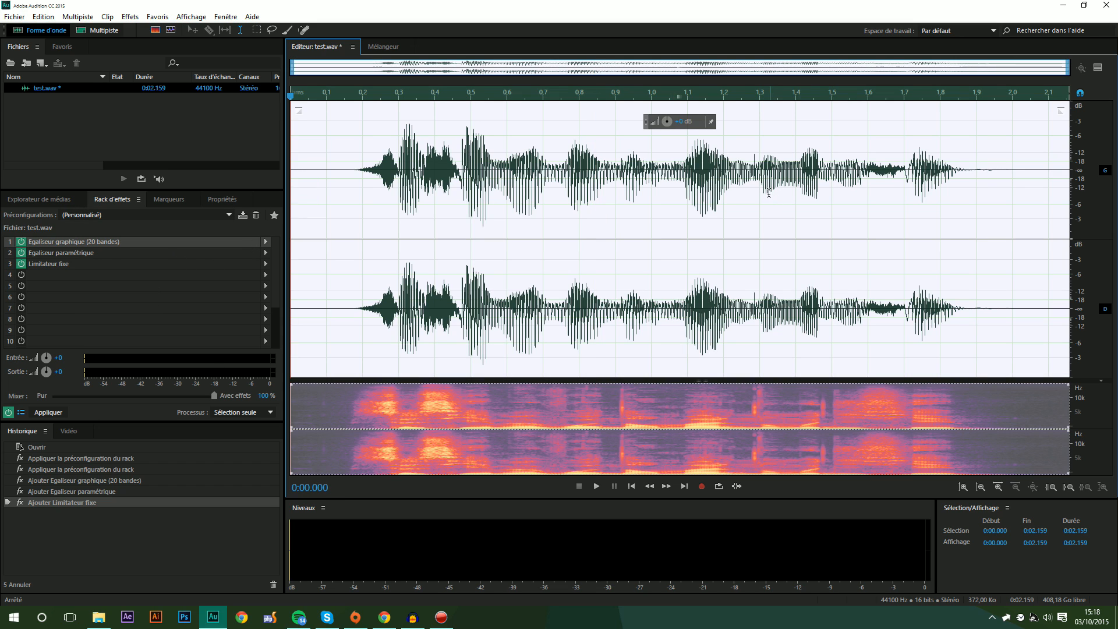
left_click(516, 240)
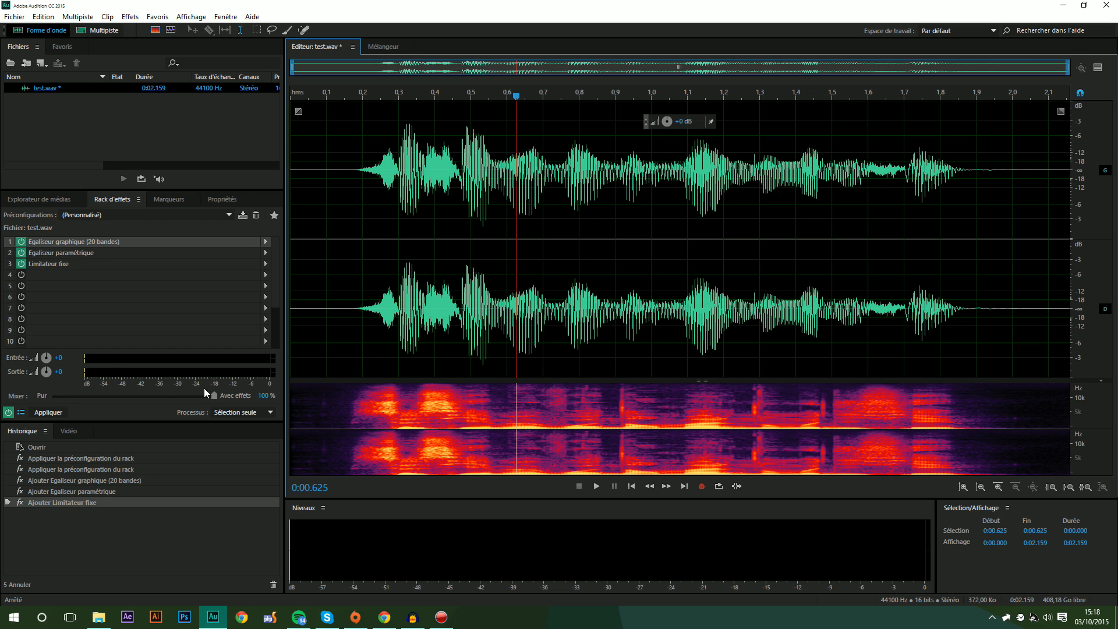
- Apply the effects rack to the entire test.wav recording and clear the waveform selection
mouse_move(209, 396)
left_mouse_down()
mouse_move(223, 402)
mouse_move(181, 402)
mouse_move(219, 402)
left_mouse_up()
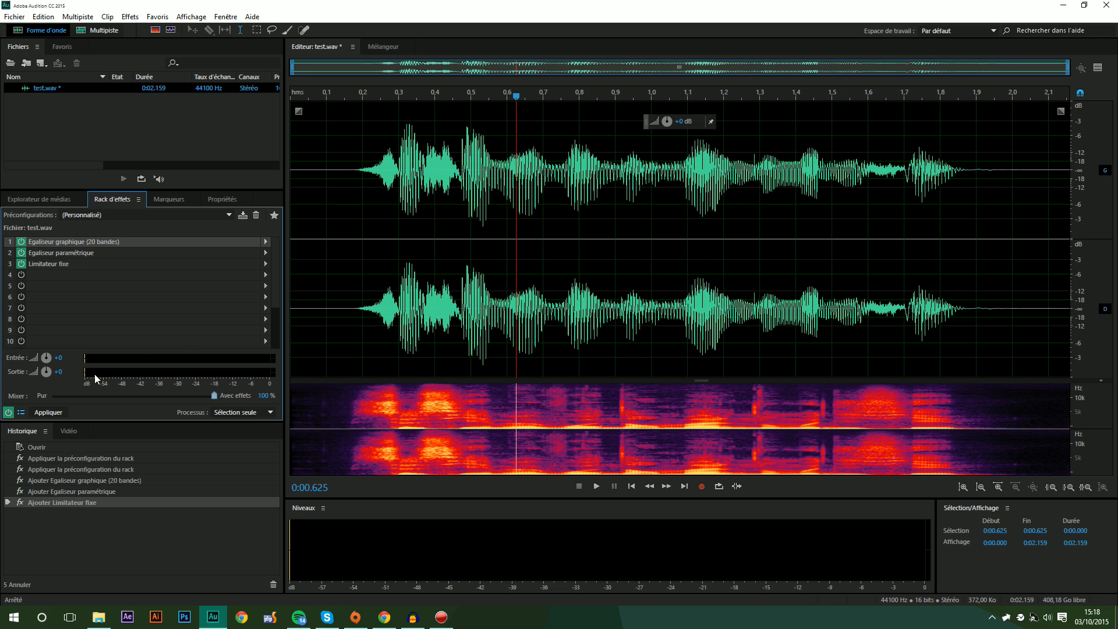
left_click(54, 412)
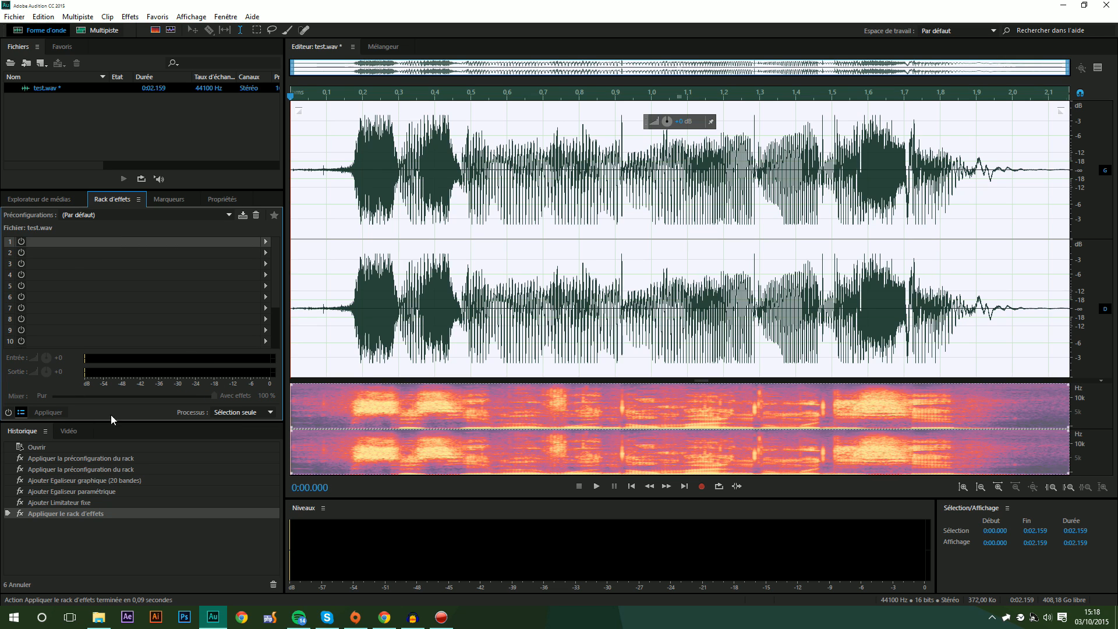
left_click(305, 221)
left_click_drag(330, 220, 990, 214)
left_click(759, 219)
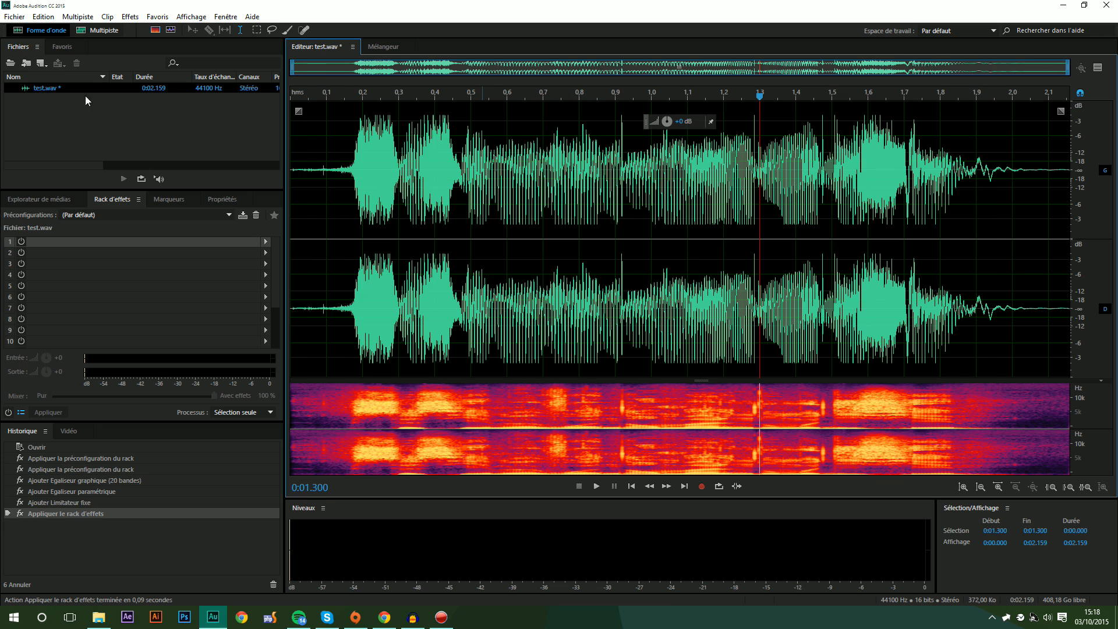
- Save the processed recording under the name tuto.wav on the desktop in the Onde PCM (*.wav, *.bwf) format
left_click(9, 16)
left_click(71, 170)
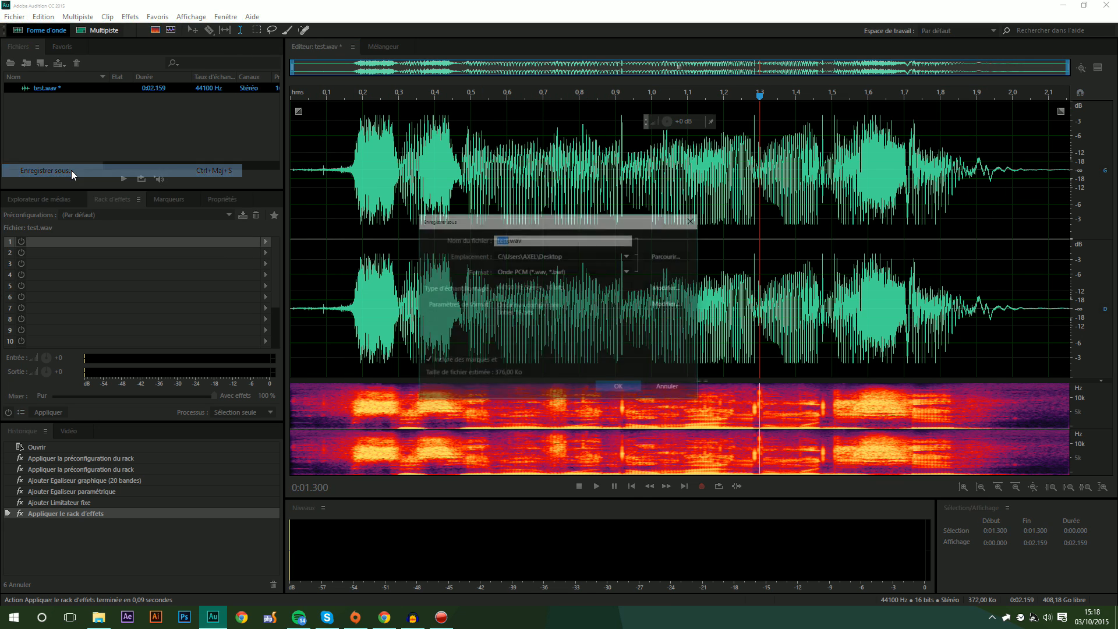
left_click(556, 197)
double_click(545, 199)
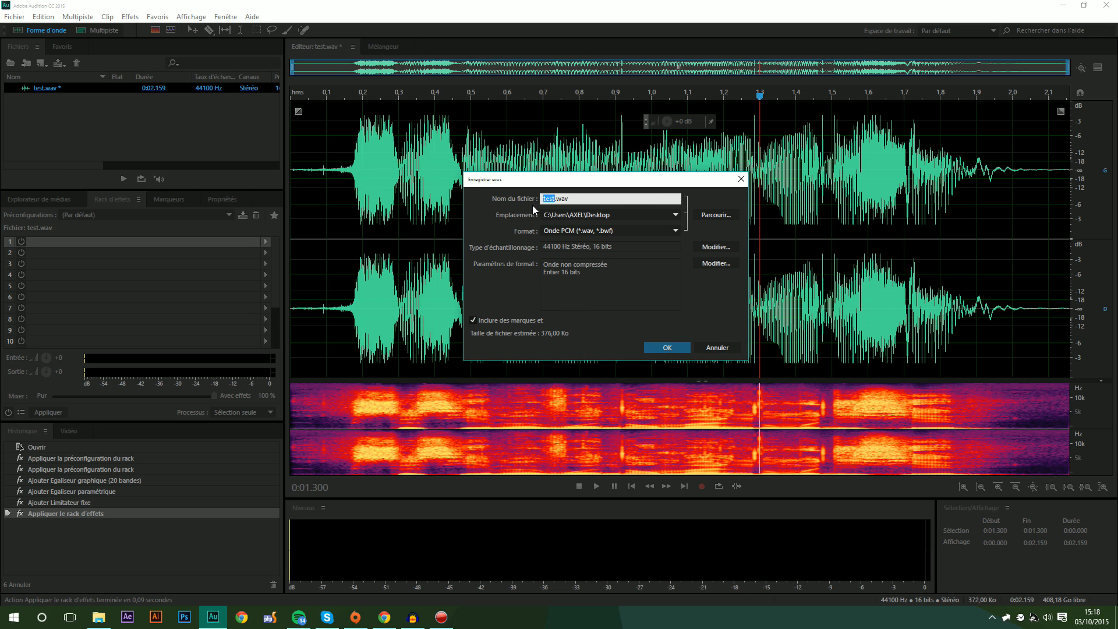
type("to")
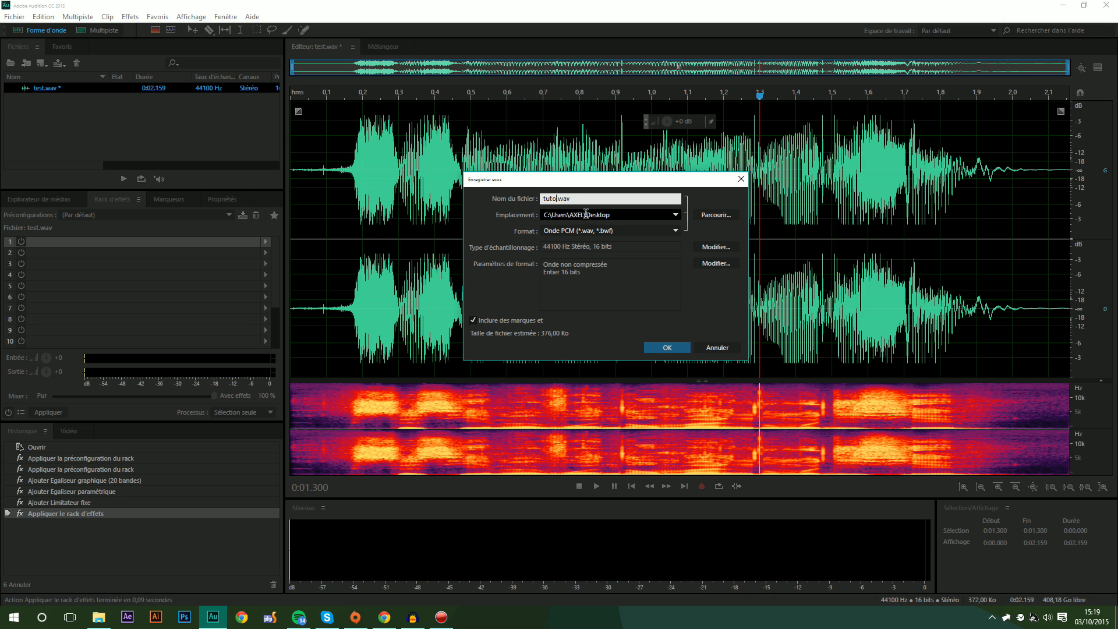
left_click(676, 216)
left_click(674, 216)
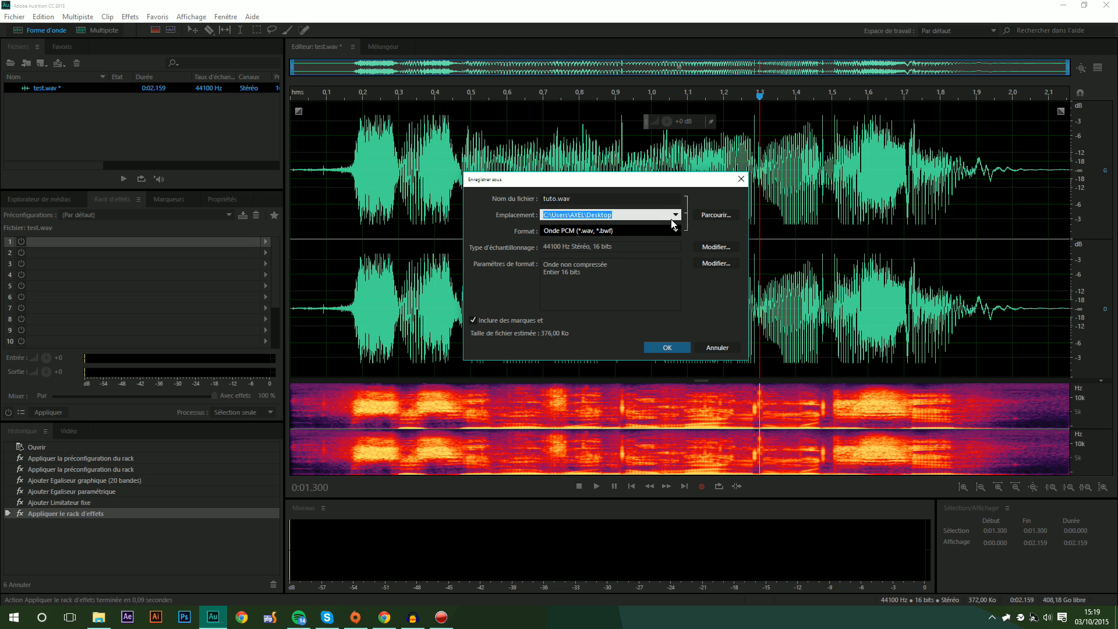
left_click(641, 232)
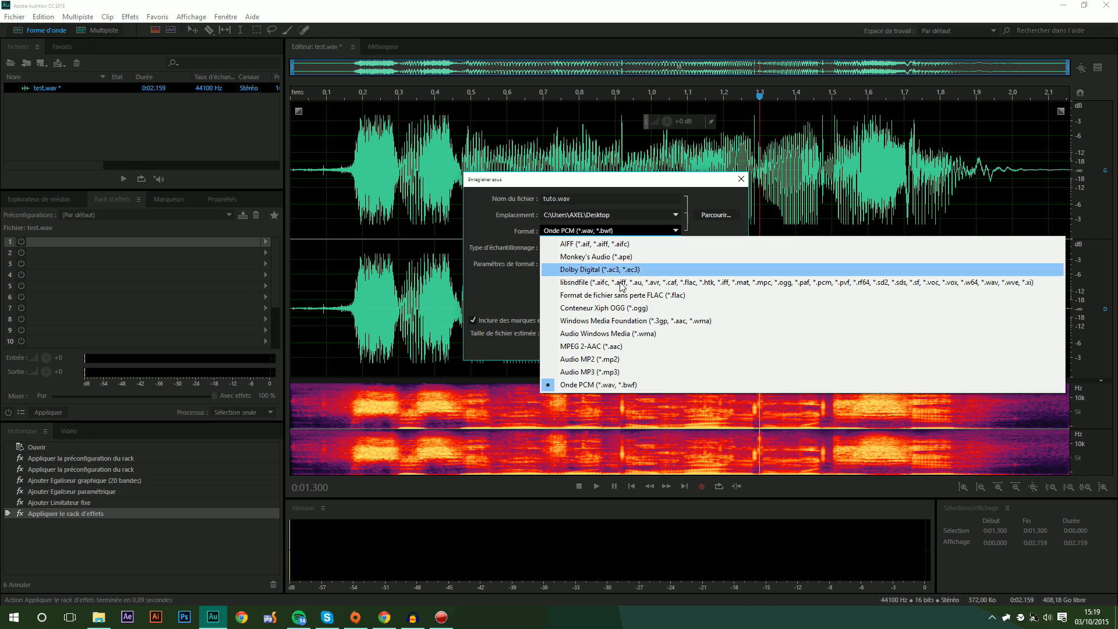
left_click(636, 234)
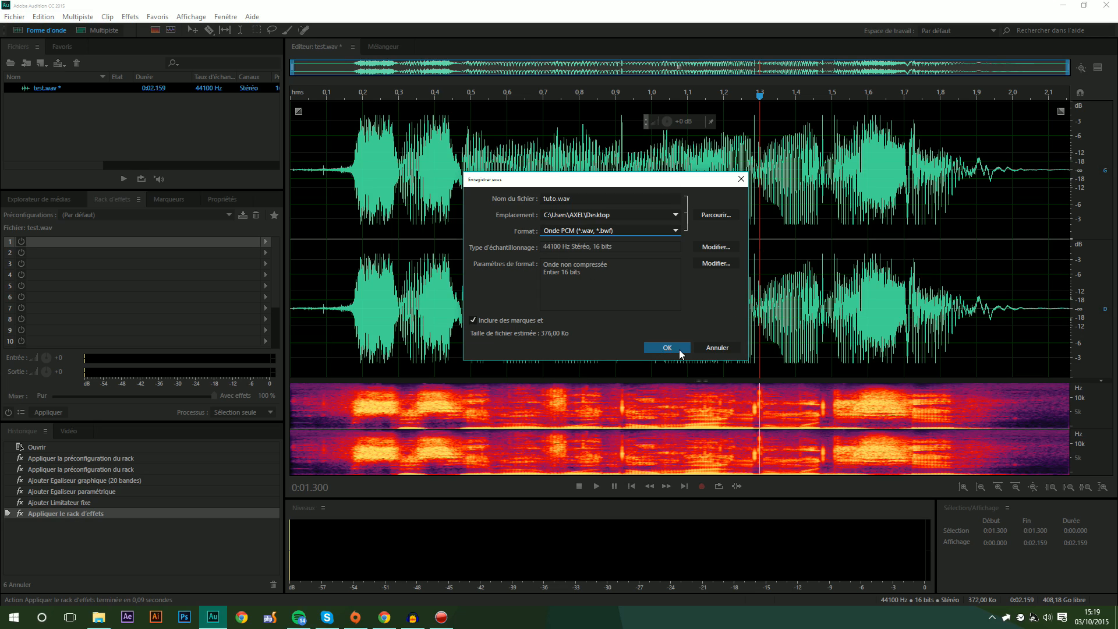